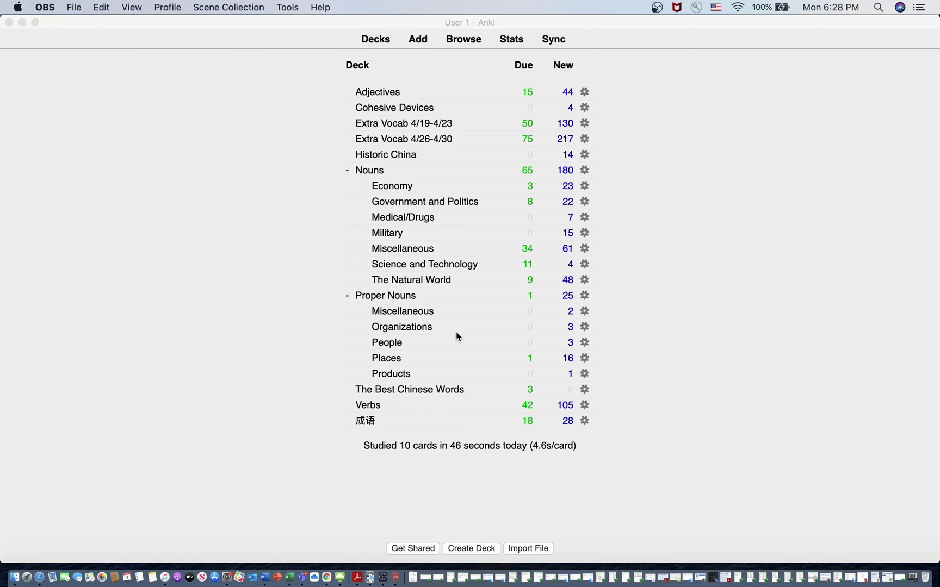
# Paste the Chinese word list into MDBG and look up all the words
pyautogui.rightClick(330, 582)
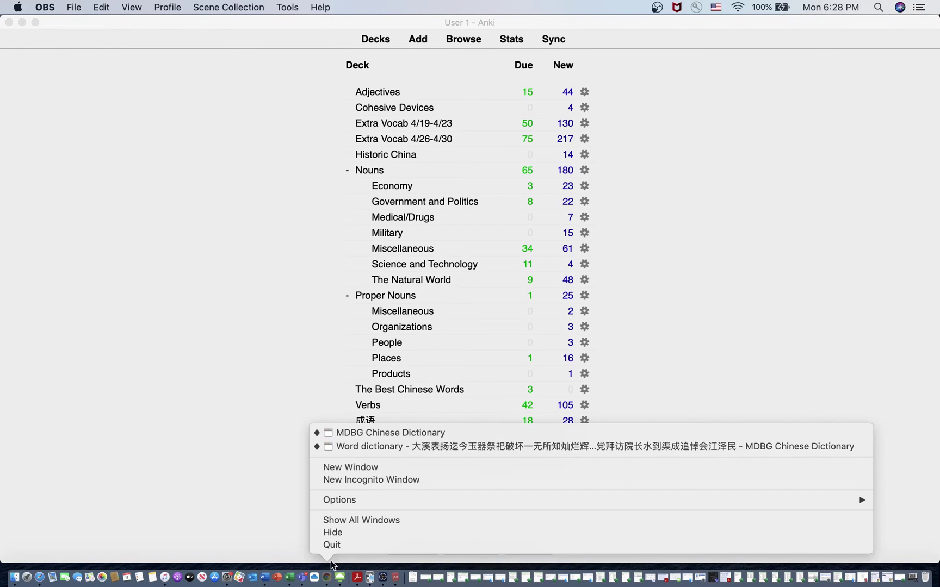
pyautogui.click(367, 435)
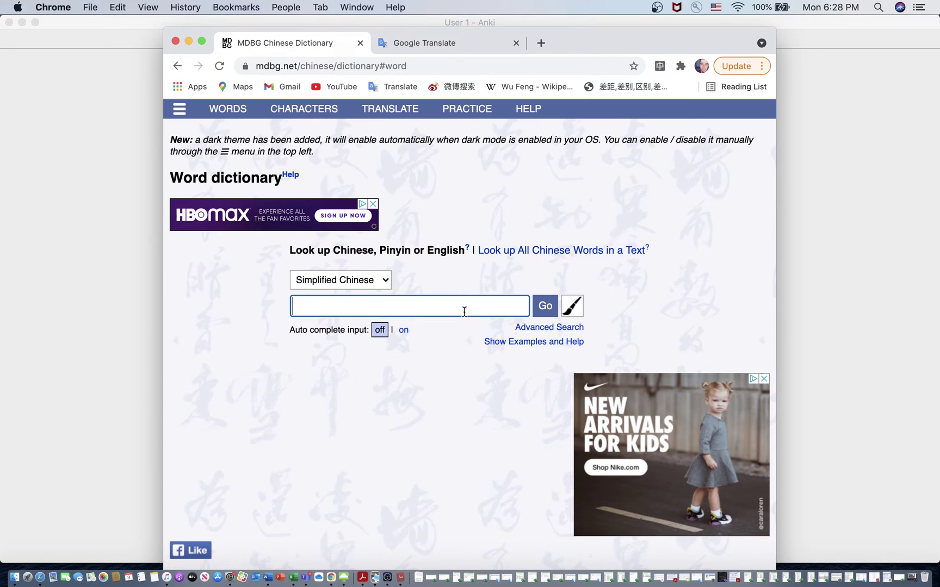
pyautogui.press('super+v')
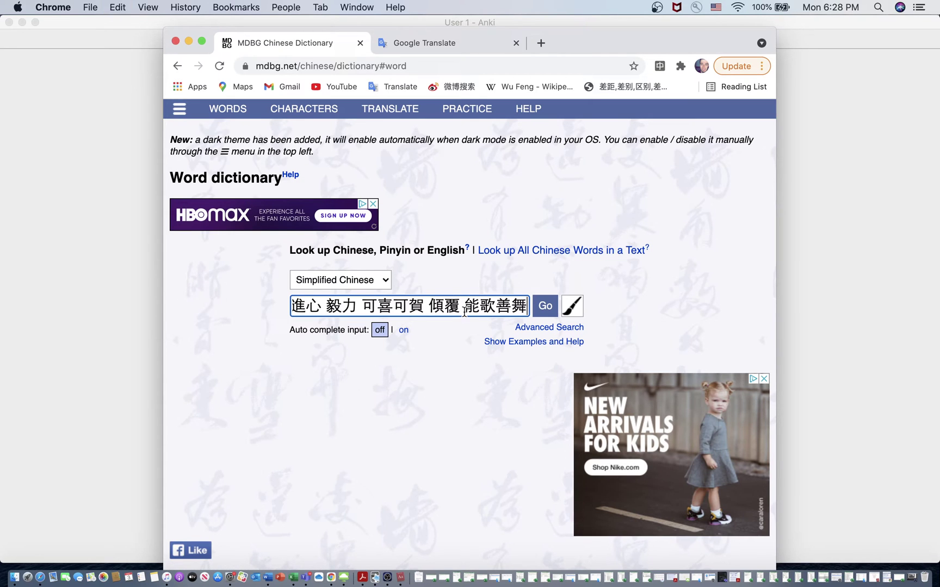
pyautogui.click(549, 310)
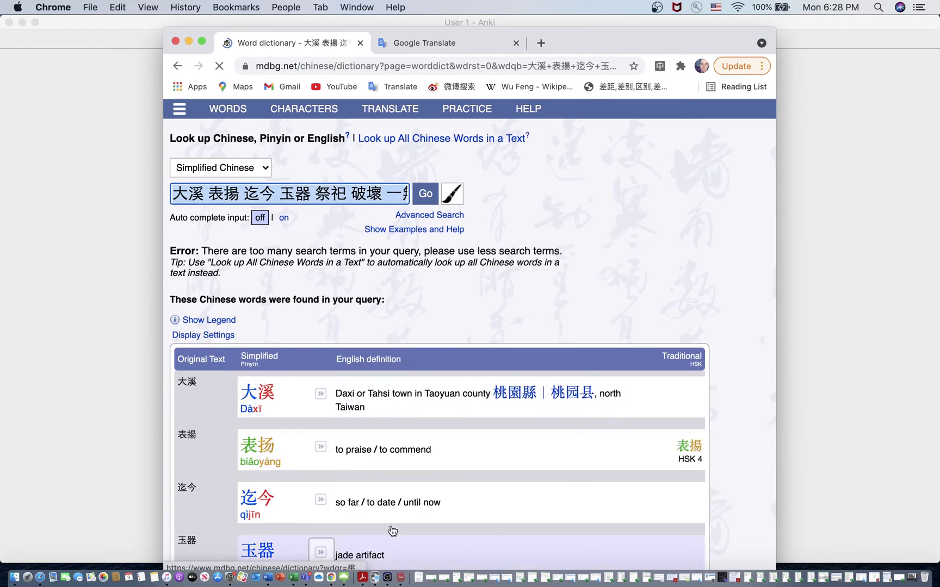
pyautogui.scroll(-12, 395, 451)
pyautogui.scroll(-4, 394, 451)
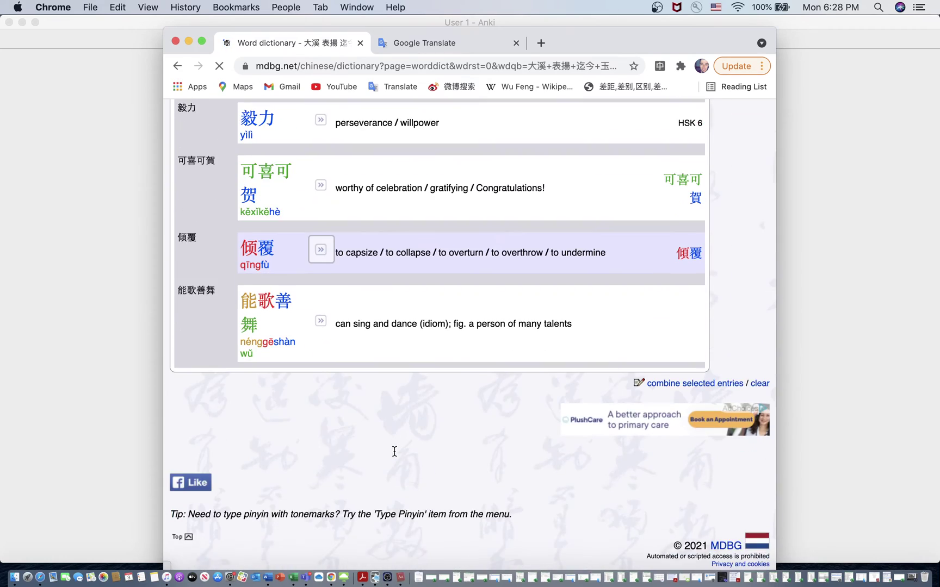
pyautogui.scroll(20, 394, 450)
pyautogui.scroll(2, 394, 451)
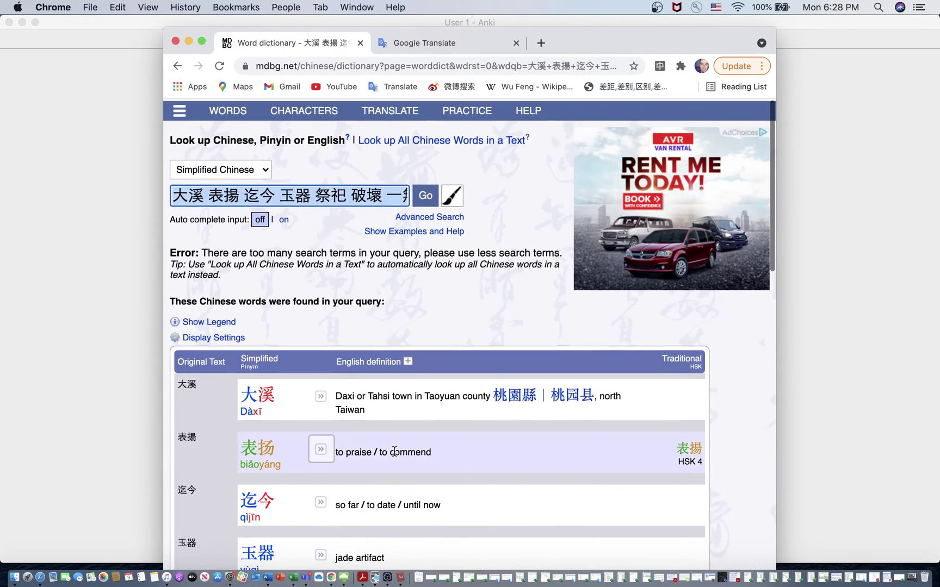
pyautogui.scroll(-4, 329, 337)
pyautogui.scroll(-3, 328, 331)
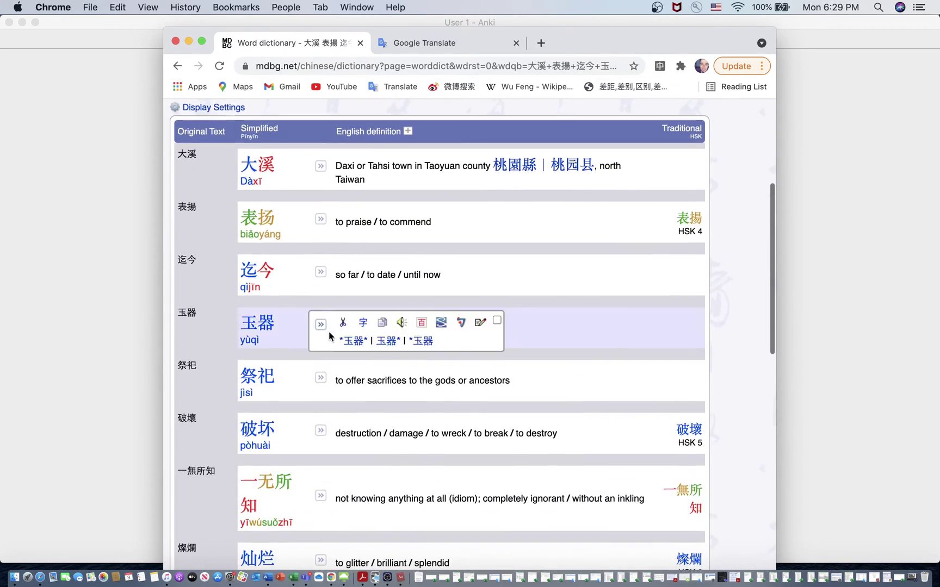
pyautogui.scroll(-7, 419, 405)
pyautogui.scroll(15, 420, 405)
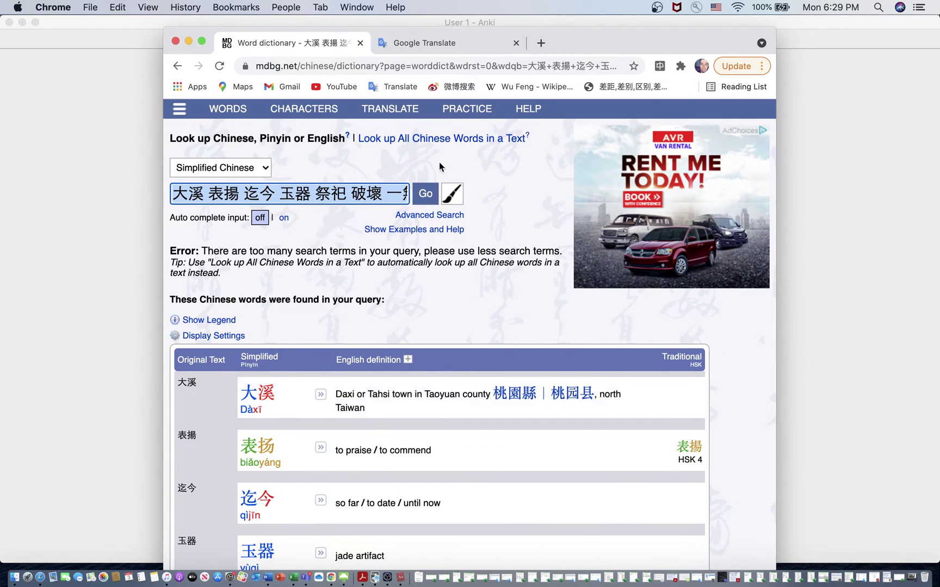
# Generate a vocabulary list from the words with MDBG's 'Look up All Chinese Words in a Text'
pyautogui.click(396, 140)
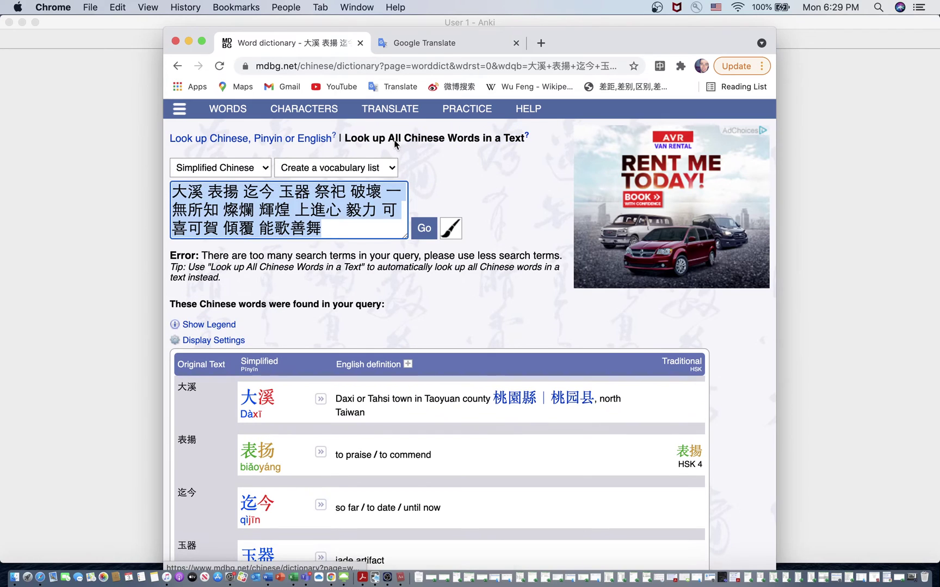
pyautogui.click(348, 230)
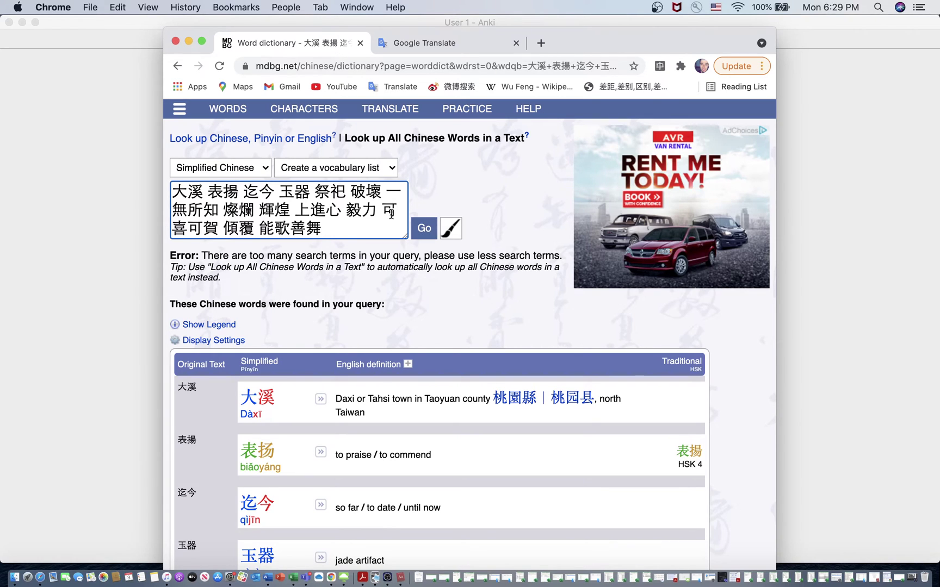
pyautogui.click(354, 169)
pyautogui.click(354, 170)
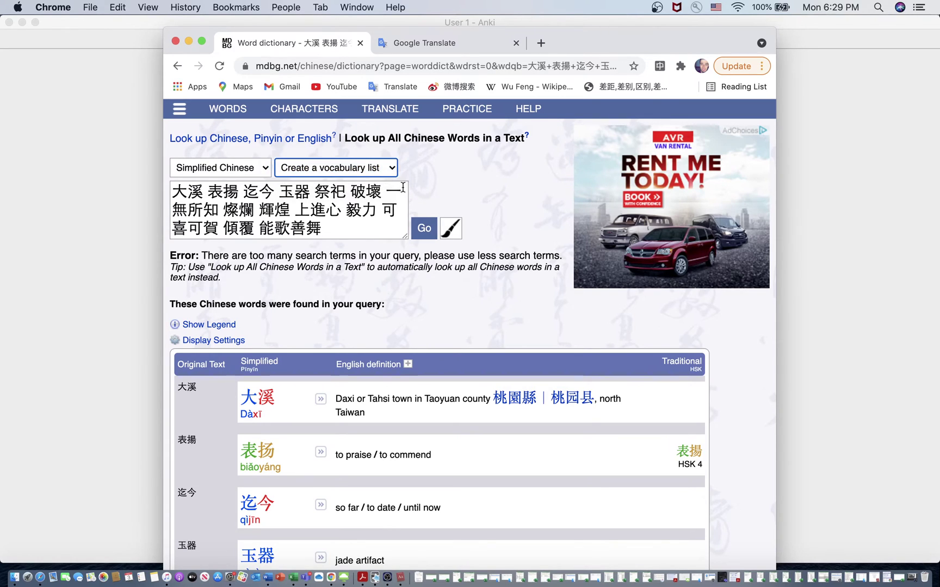
pyautogui.click(426, 232)
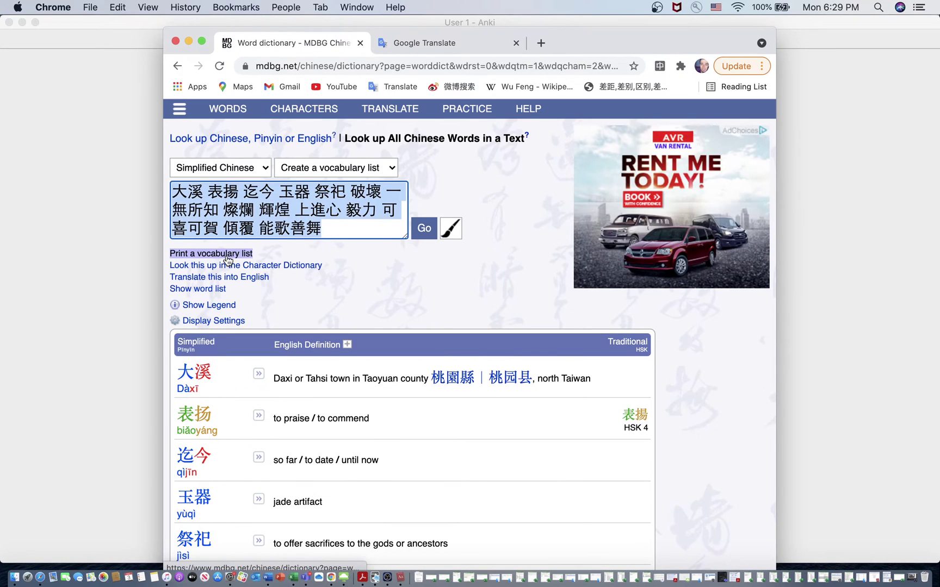
# Open the printable vocabulary list, skip printing, and copy the whole table
pyautogui.click(227, 256)
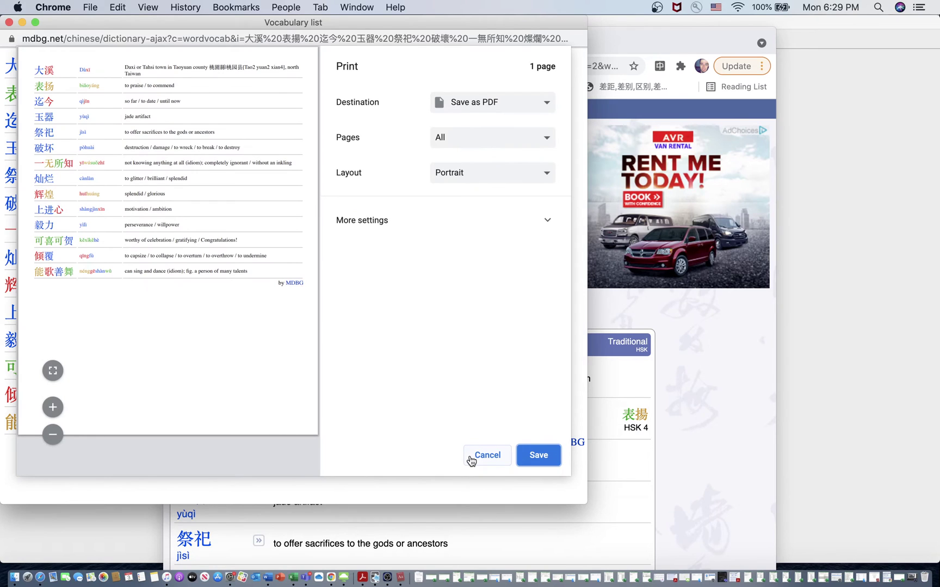
pyautogui.click(472, 457)
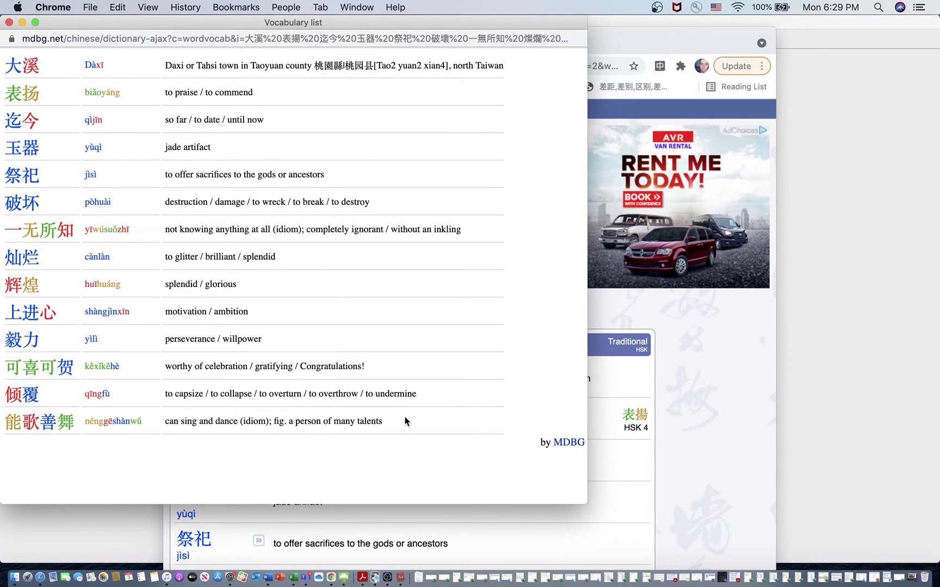
pyautogui.moveTo(405, 420); pyautogui.dragTo(43, 40)
pyautogui.press('super+c')
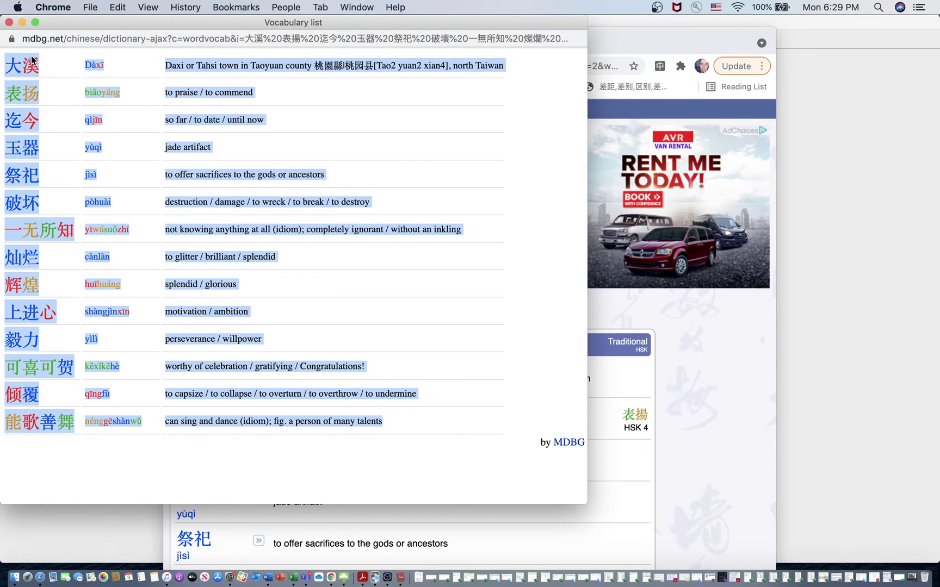
pyautogui.rightClick(31, 58)
pyautogui.click(35, 82)
pyautogui.click(22, 24)
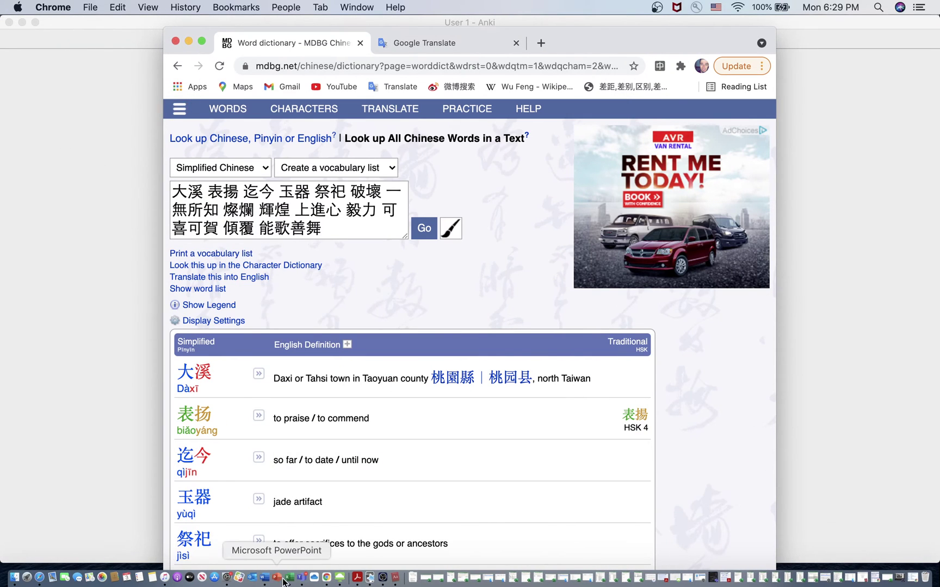
# Paste the vocabulary table into the Test ANKI sheet starting at F1
pyautogui.rightClick(290, 580)
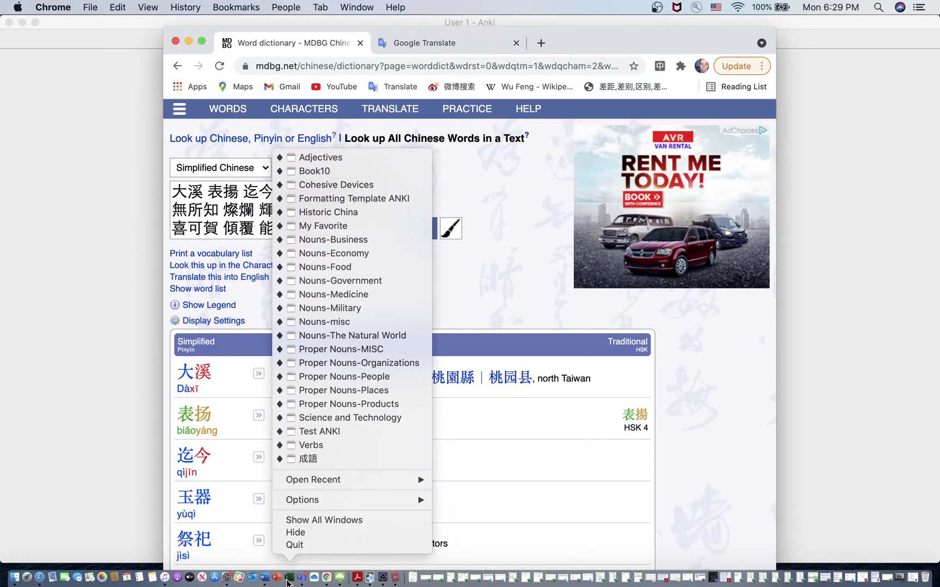
pyautogui.click(333, 433)
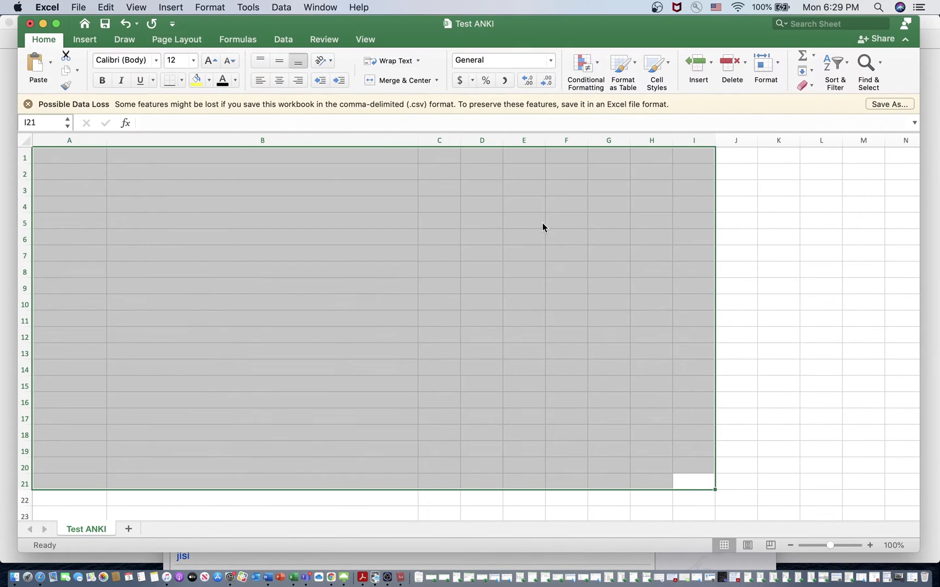
pyautogui.click(576, 198)
pyautogui.click(568, 157)
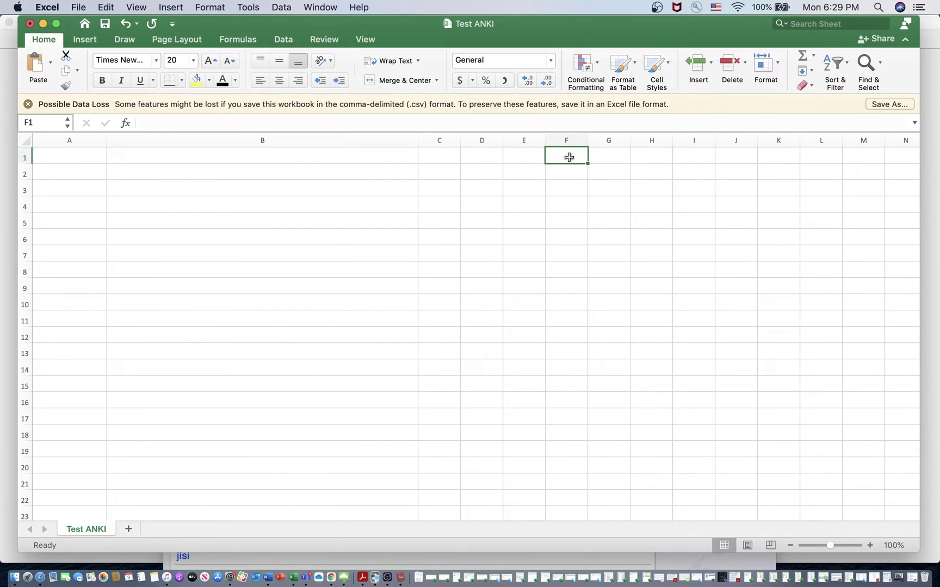
pyautogui.press('super+v')
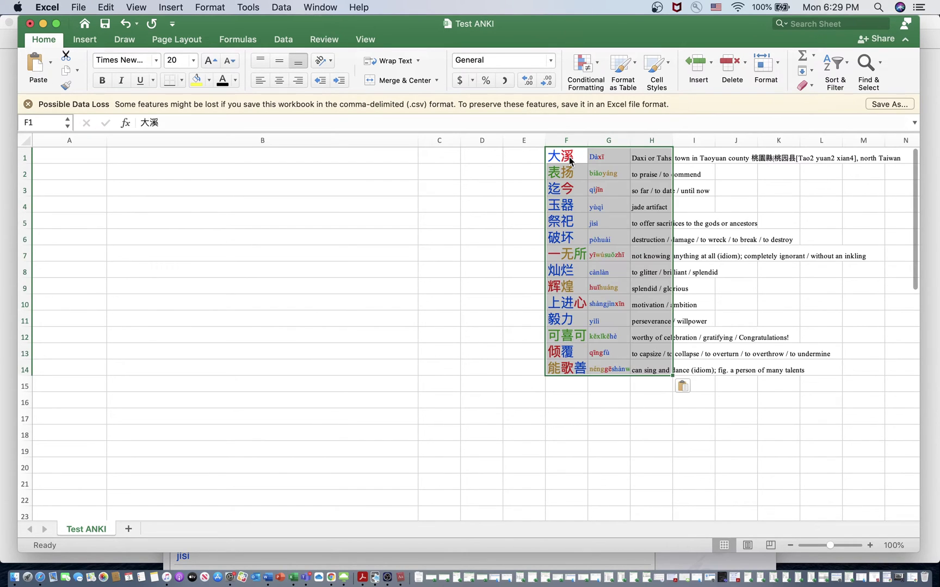
pyautogui.click(546, 415)
# Copy the fourteen simplified words in F1:F14
pyautogui.moveTo(568, 155); pyautogui.dragTo(569, 356)
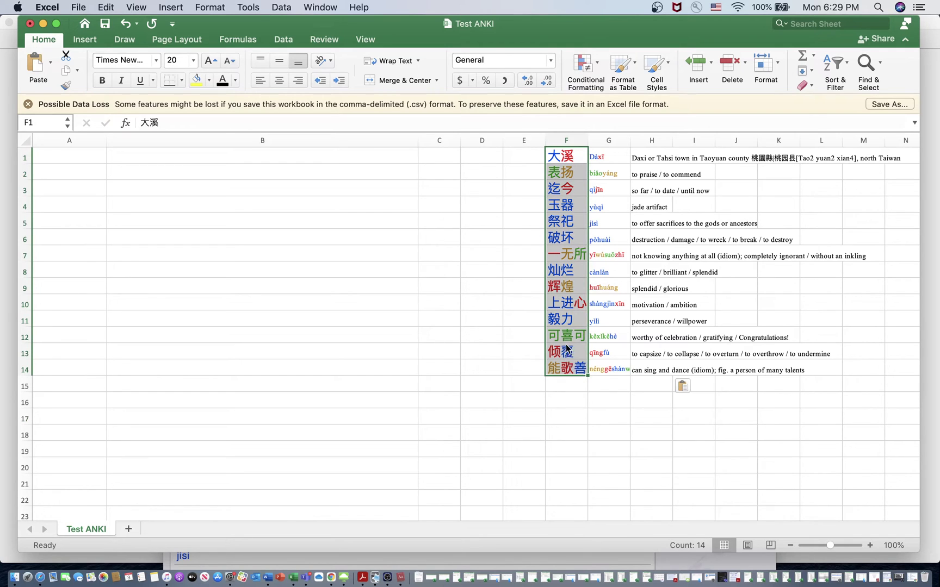
pyautogui.rightClick(565, 349)
pyautogui.click(591, 310)
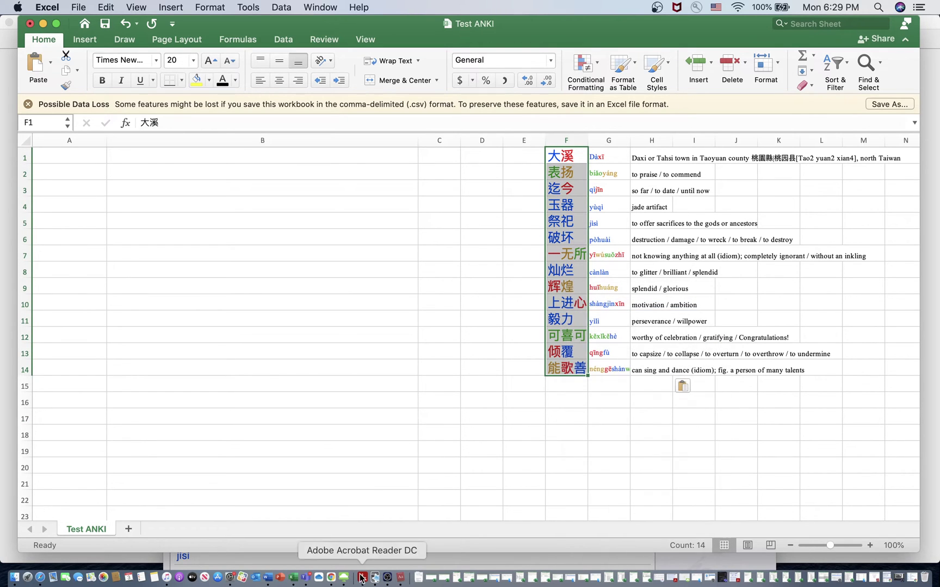
pyautogui.click(331, 577)
# Paste the fourteen words into Google Translate and copy the Traditional Chinese output
pyautogui.click(450, 42)
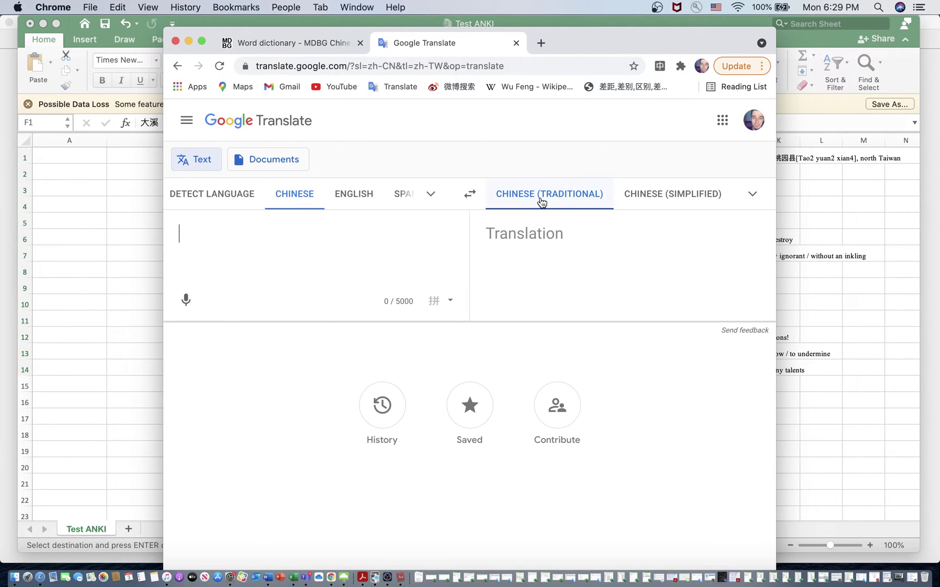
pyautogui.press('super+v')
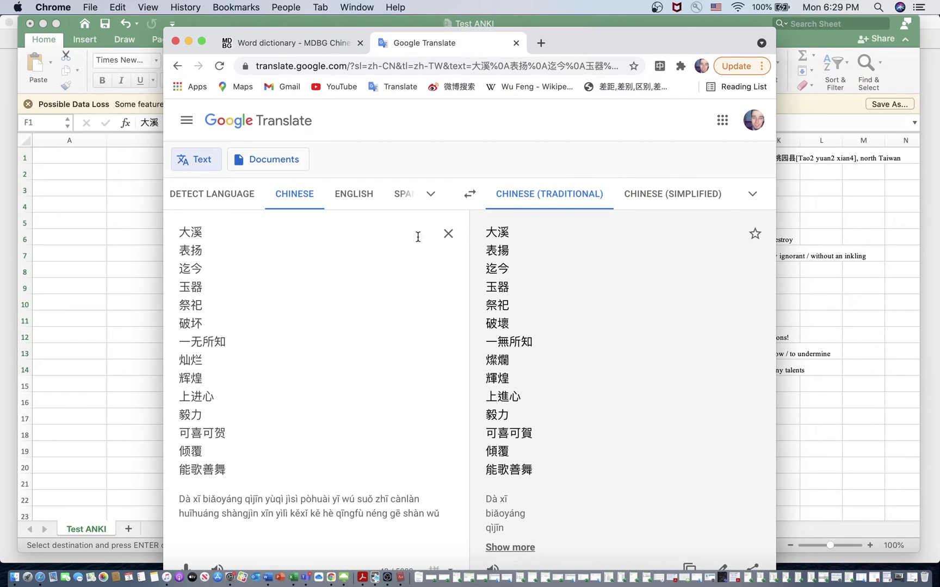
pyautogui.tripleClick(501, 243)
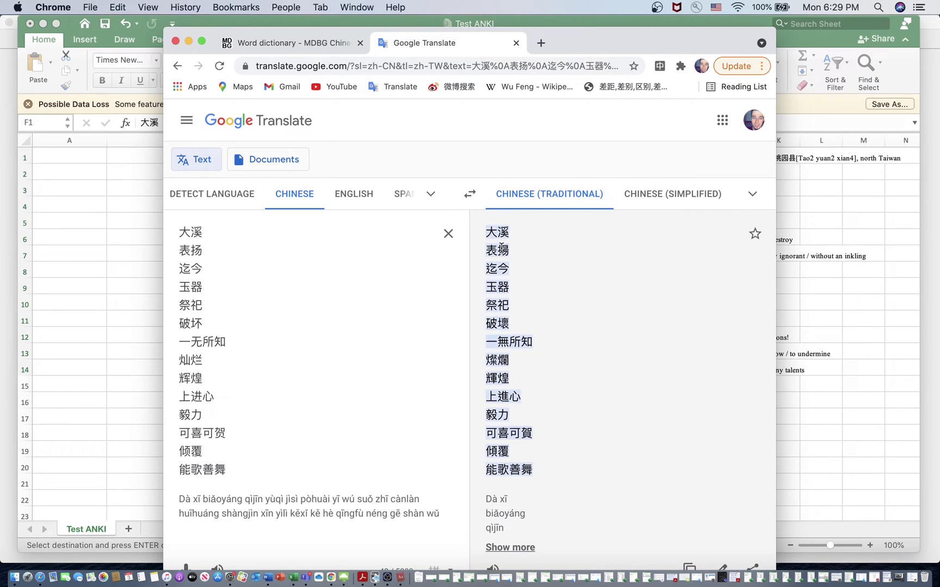
pyautogui.rightClick(499, 252)
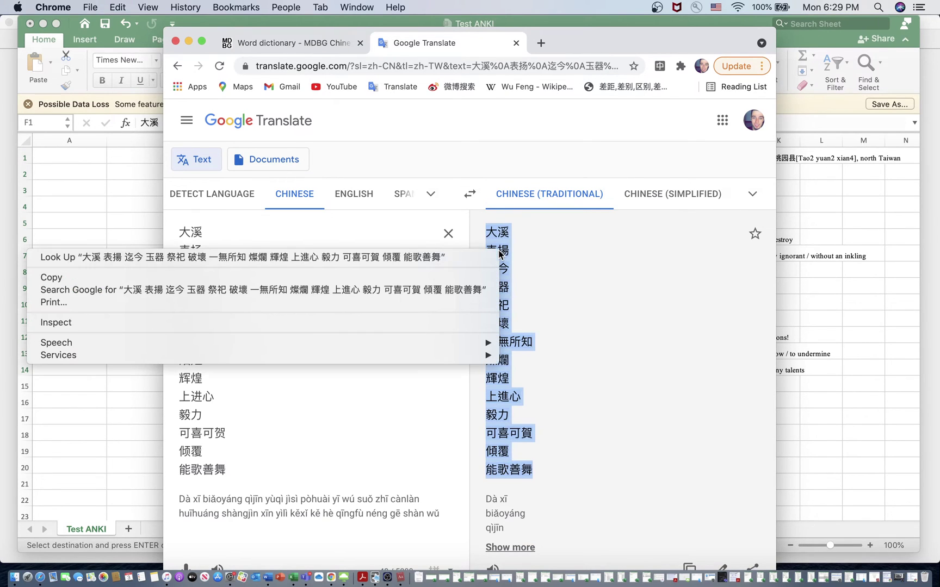
pyautogui.click(354, 277)
# Paste the traditional words into E1:E14 beside their simplified forms
pyautogui.click(188, 42)
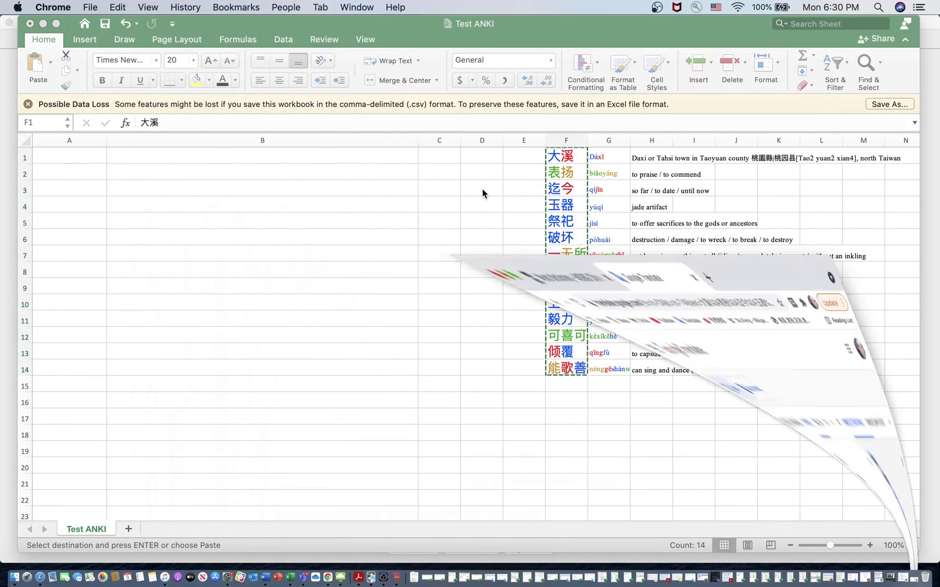
pyautogui.click(519, 159)
pyautogui.rightClick(512, 156)
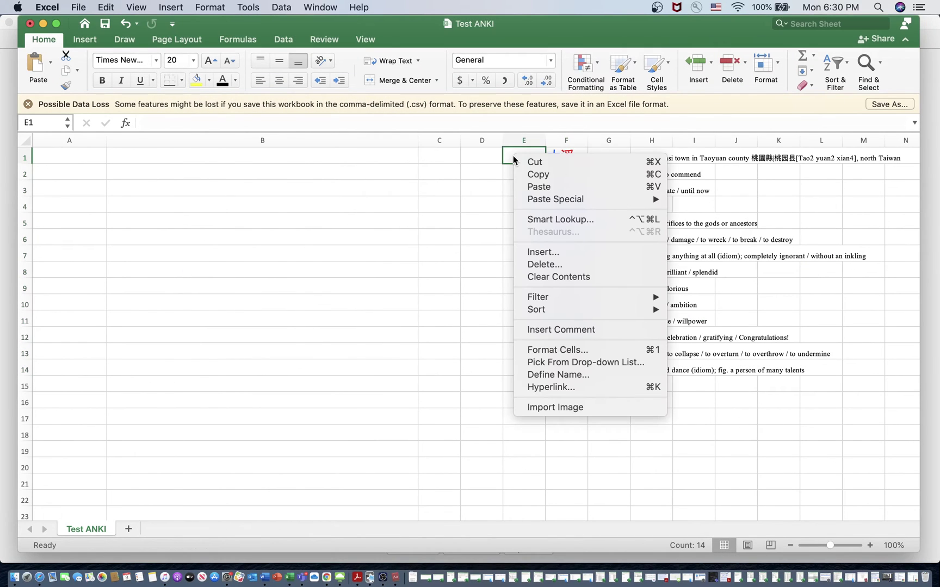
pyautogui.click(556, 192)
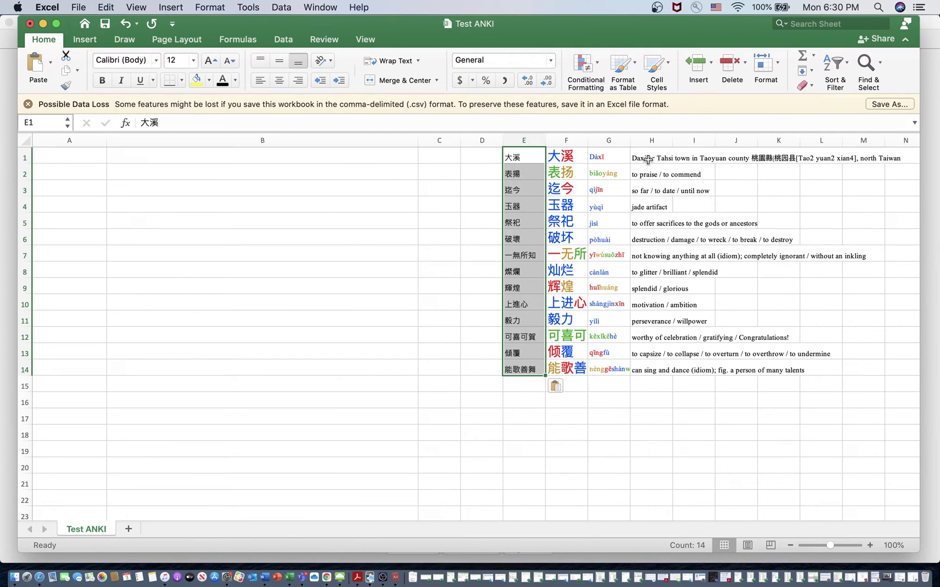
pyautogui.click(84, 156)
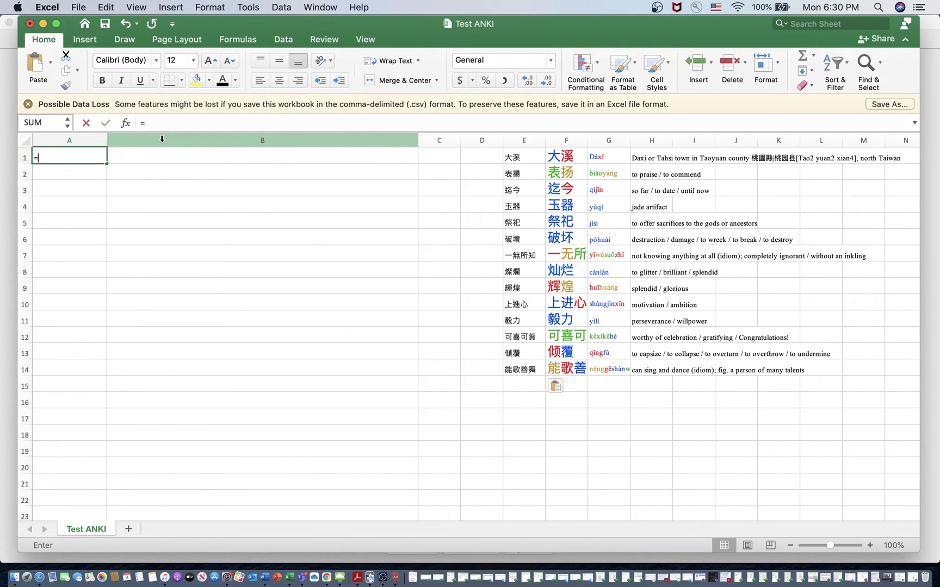
# Enter =F1&" ("&E1&")" in A1 to combine simplified and traditional forms
pyautogui.write('=')
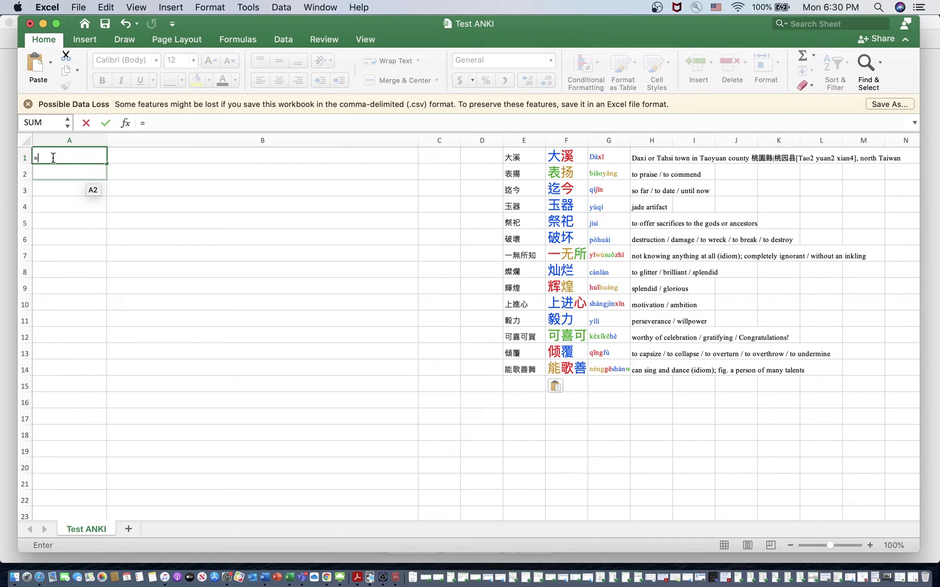
pyautogui.click(561, 157)
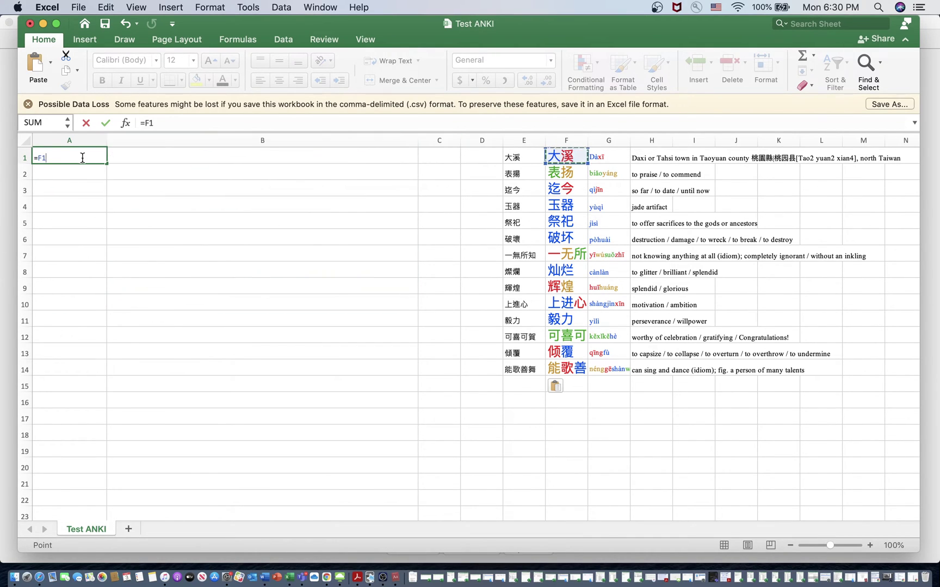
pyautogui.write('&')
pyautogui.write('&')
pyautogui.click(515, 158)
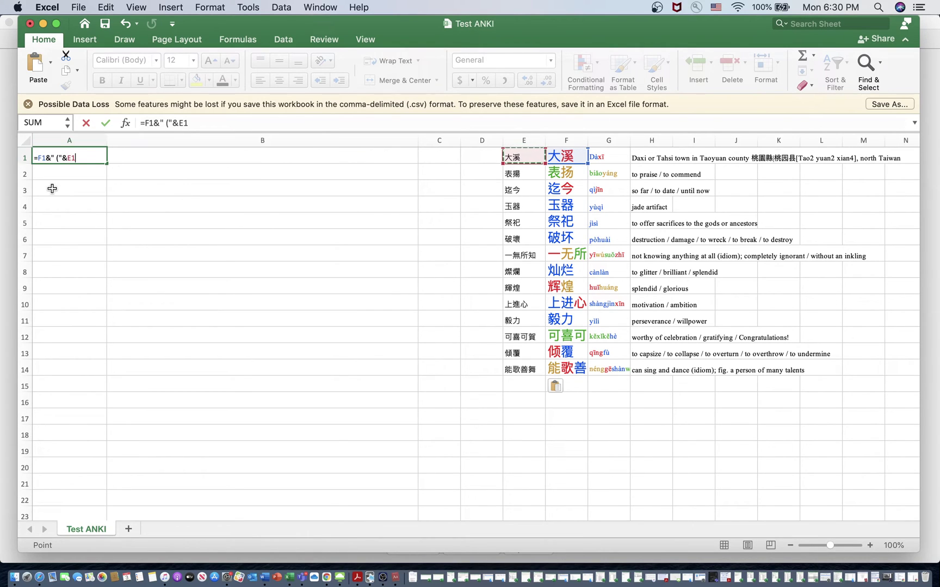
pyautogui.write('&")"')
pyautogui.click(98, 210)
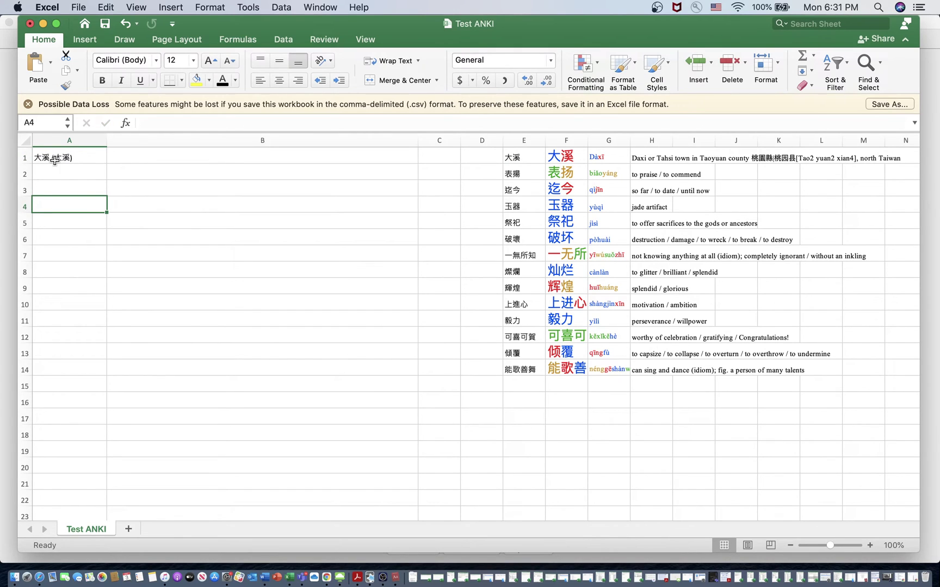
# Fill the A1 formula down through A14
pyautogui.click(99, 159)
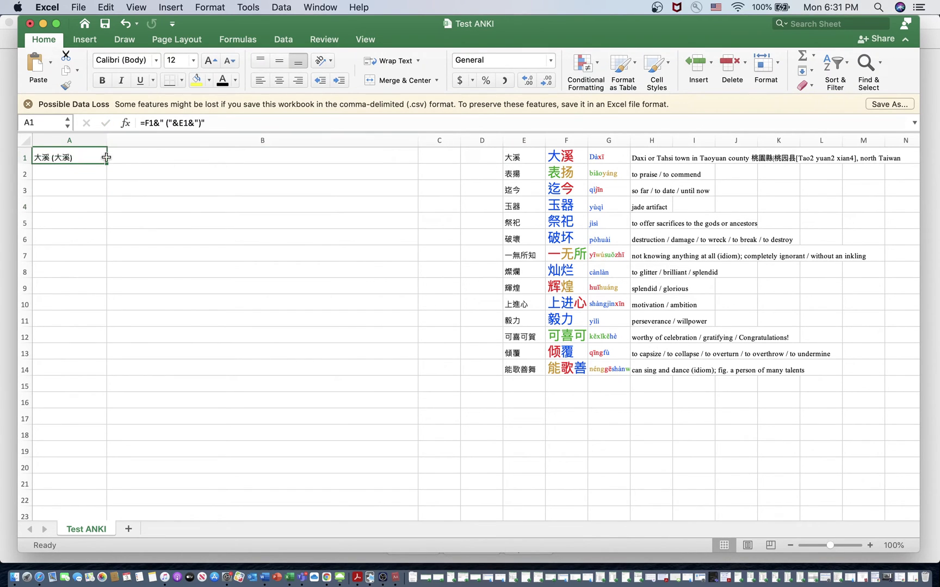
pyautogui.moveTo(105, 164); pyautogui.dragTo(83, 370)
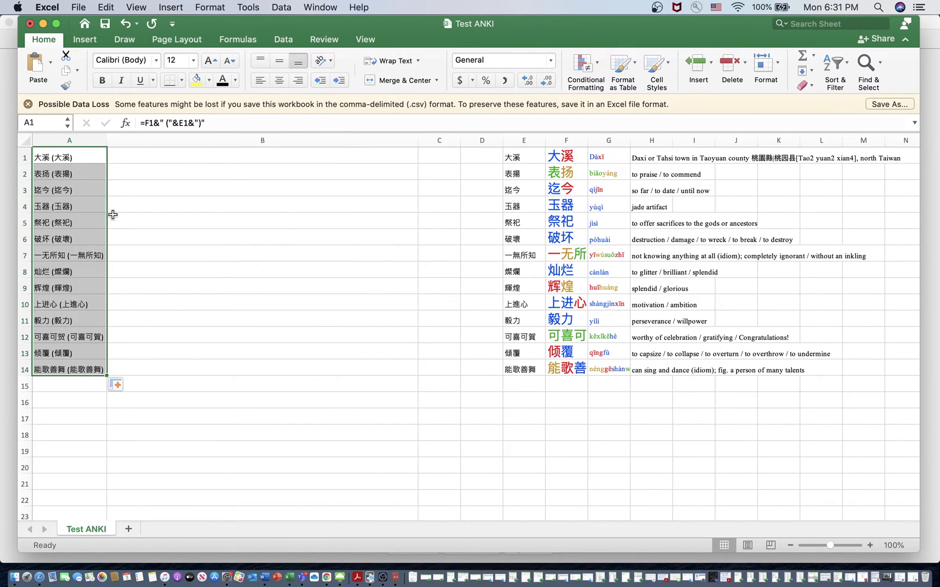
pyautogui.click(128, 206)
pyautogui.click(94, 163)
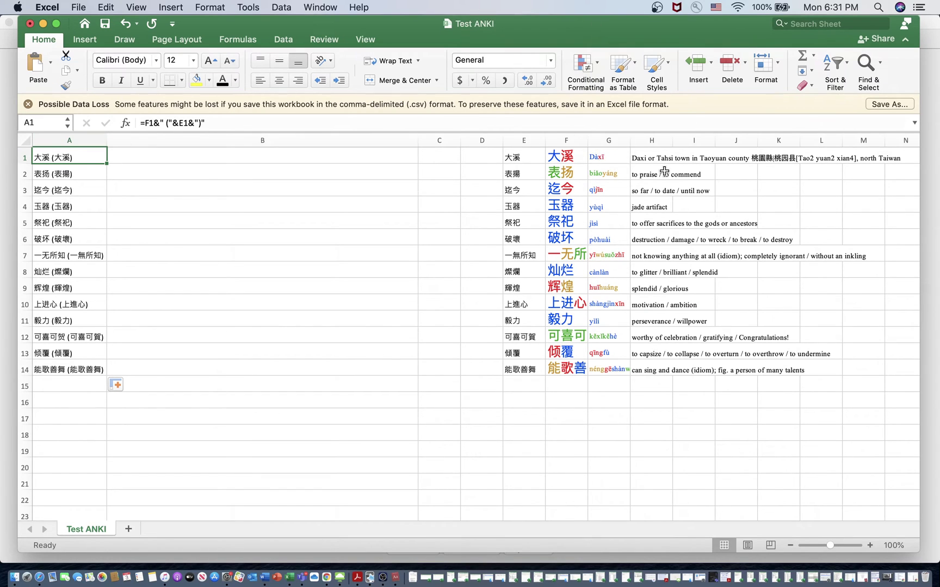
# Enter =G1&" - "&H1 in B1 to join the pinyin and definition with a dash
pyautogui.click(154, 162)
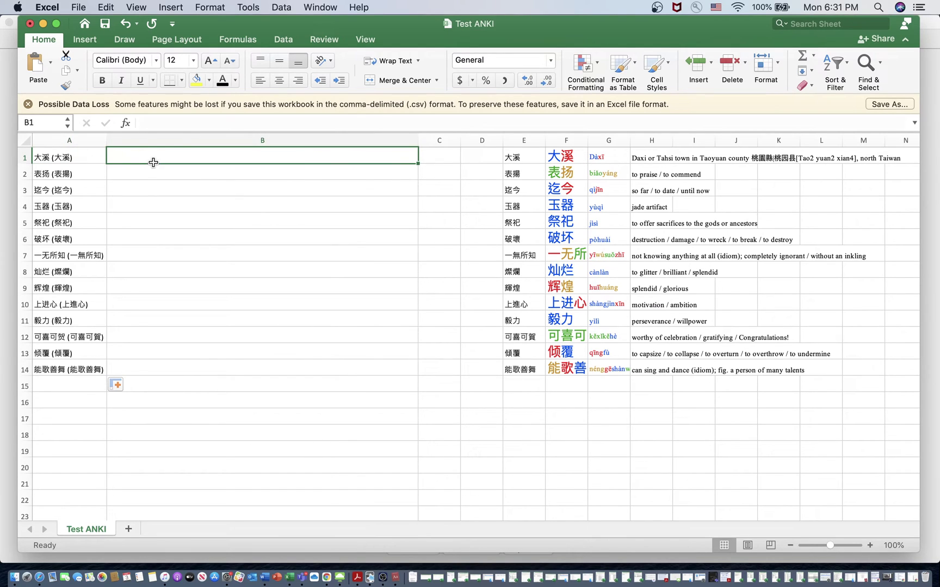
pyautogui.write('=G1')
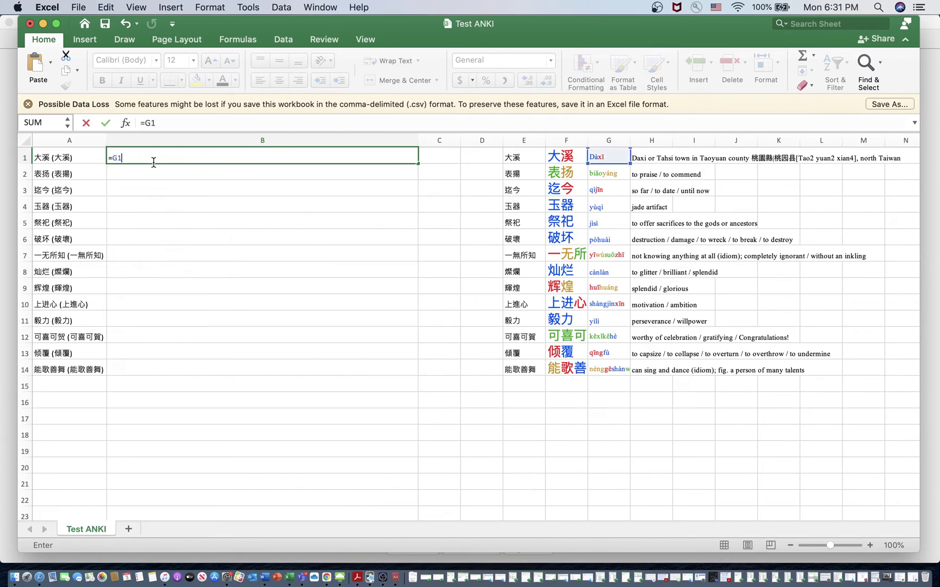
pyautogui.write('&" -')
pyautogui.click(638, 158)
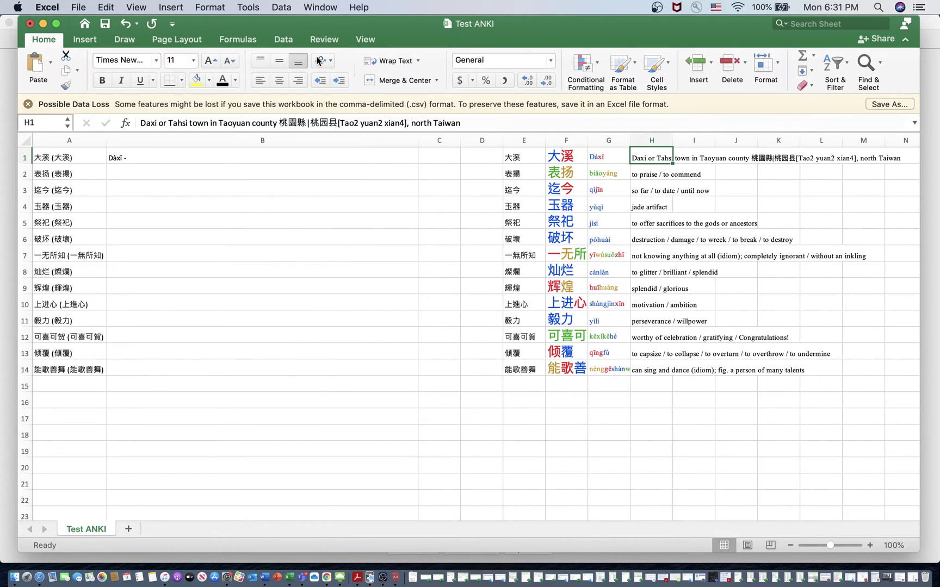
pyautogui.click(129, 24)
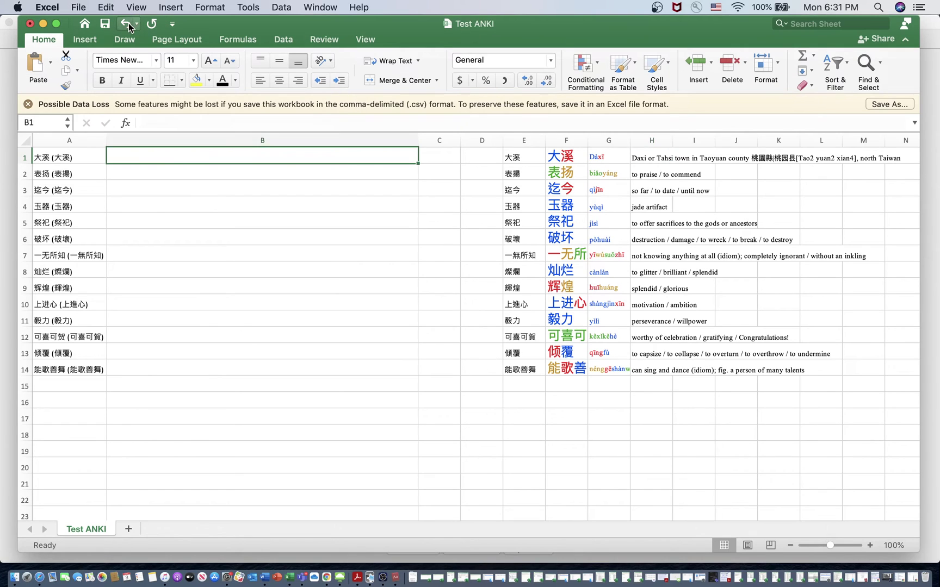
pyautogui.doubleClick(122, 155)
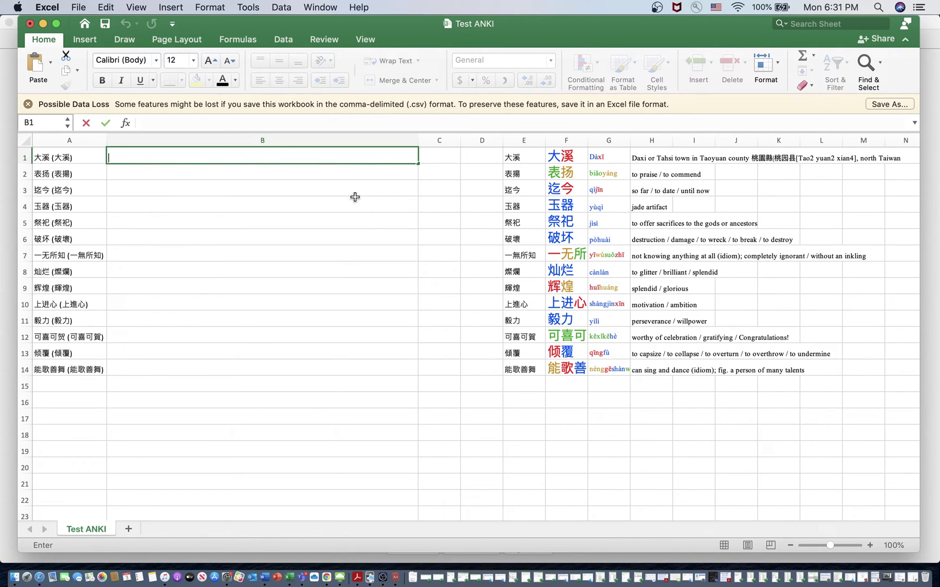
pyautogui.write('=')
pyautogui.press('BackSpace')
pyautogui.write('=G1&" -')
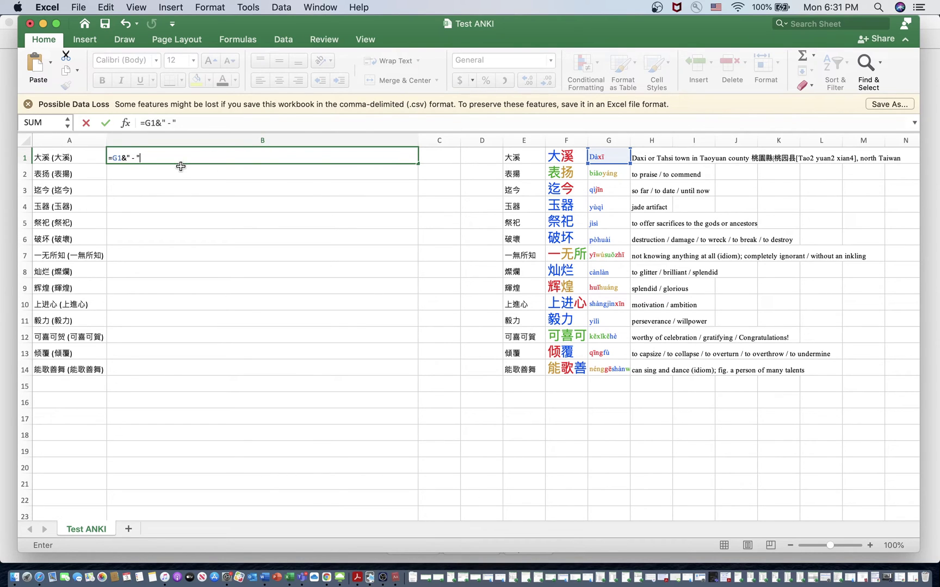
pyautogui.write('H1')
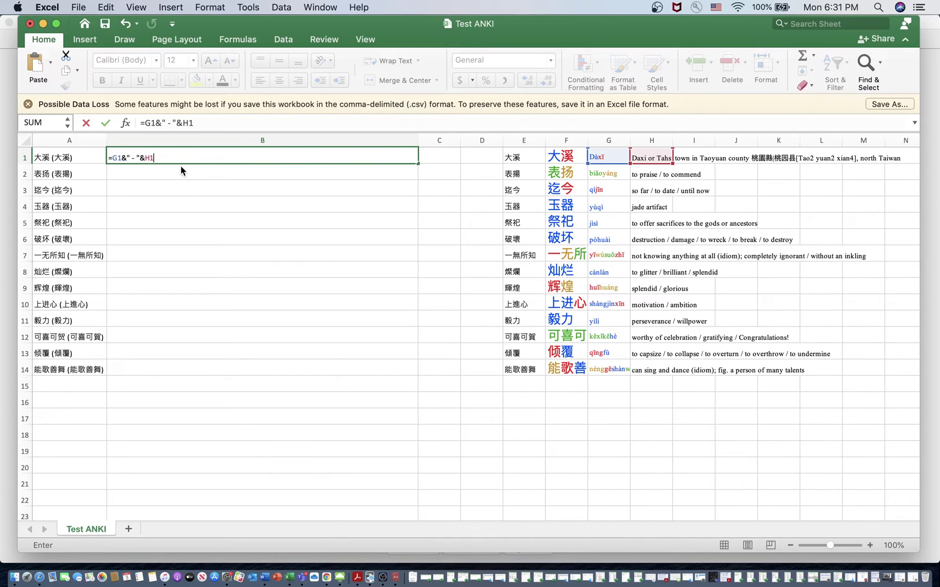
pyautogui.press('Return')
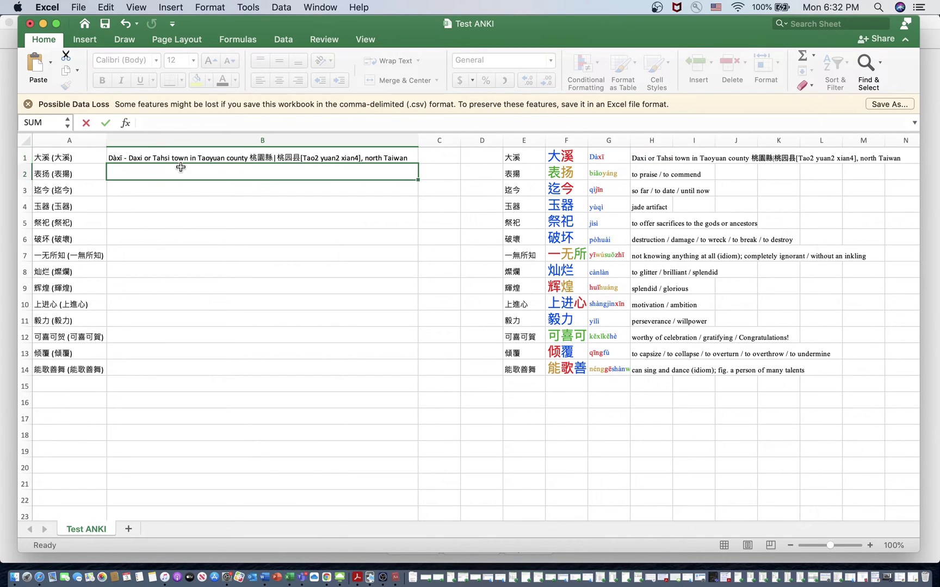
# Fill the B1 pinyin–definition formula down through B14
pyautogui.click(70, 160)
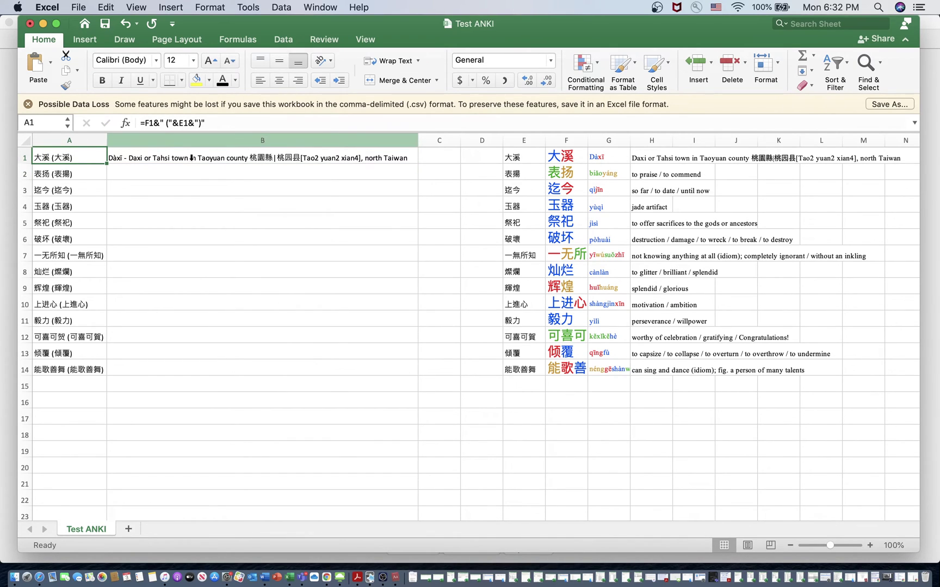
pyautogui.click(192, 157)
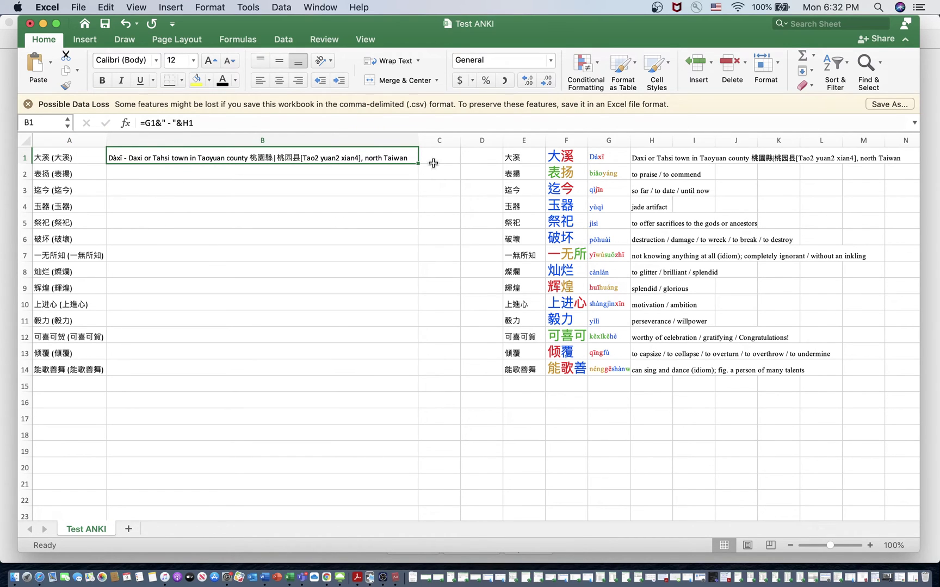
pyautogui.moveTo(417, 161); pyautogui.dragTo(409, 371)
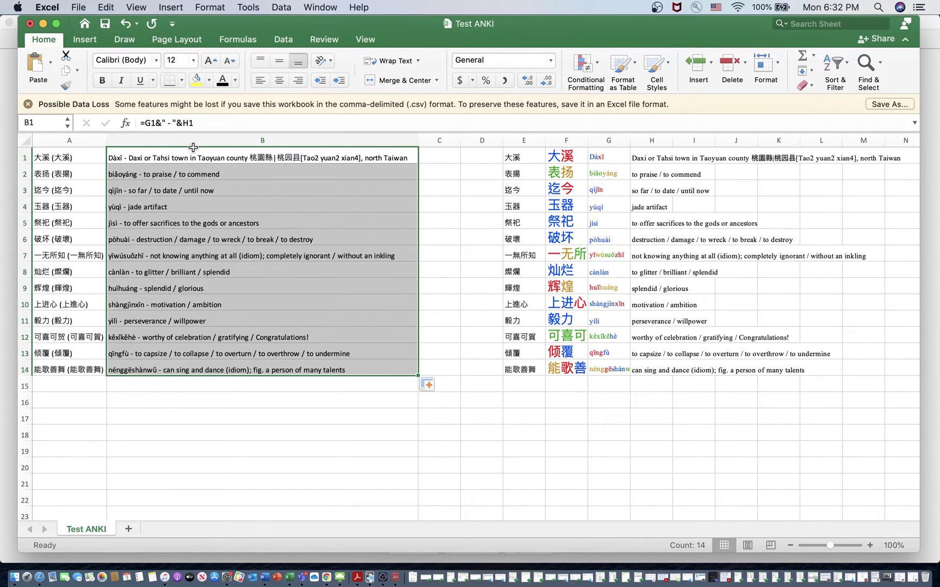
pyautogui.click(218, 416)
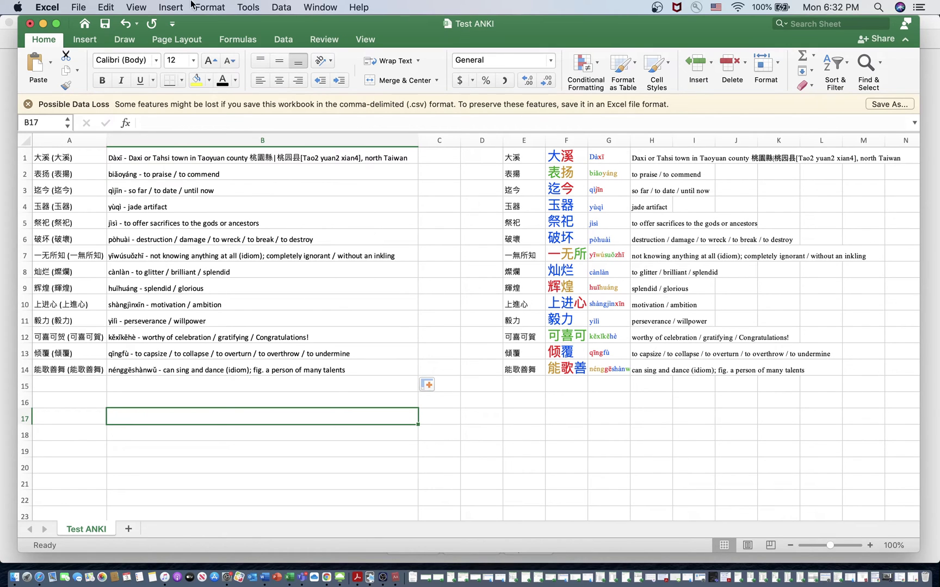
# Save the sheet as Test ANKI in CSV UTF-8 format, replacing the existing file
pyautogui.click(878, 104)
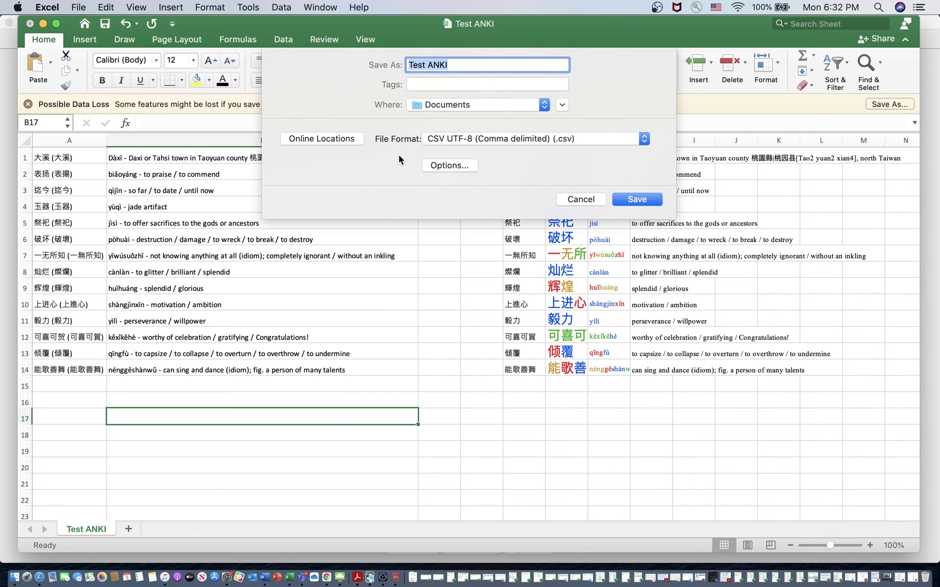
pyautogui.click(458, 144)
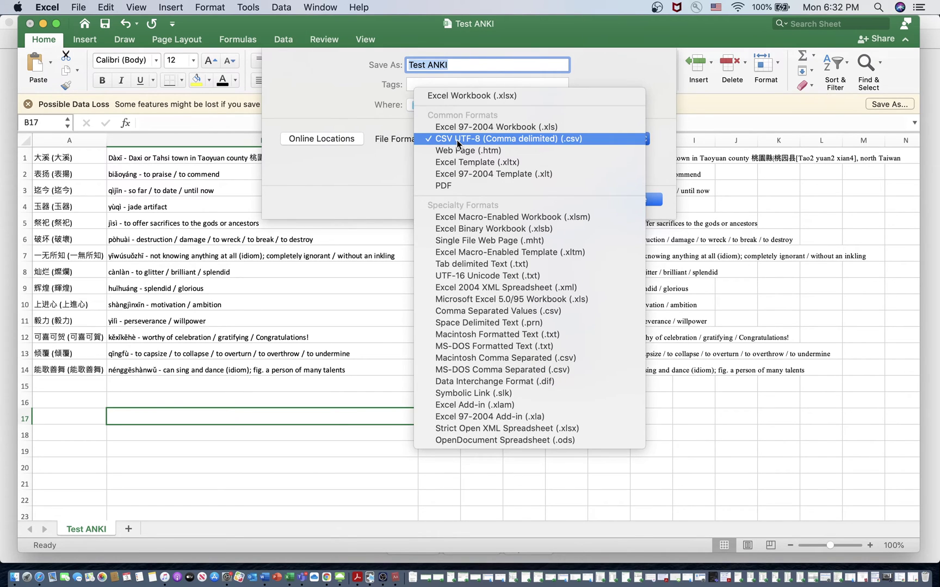
pyautogui.click(458, 141)
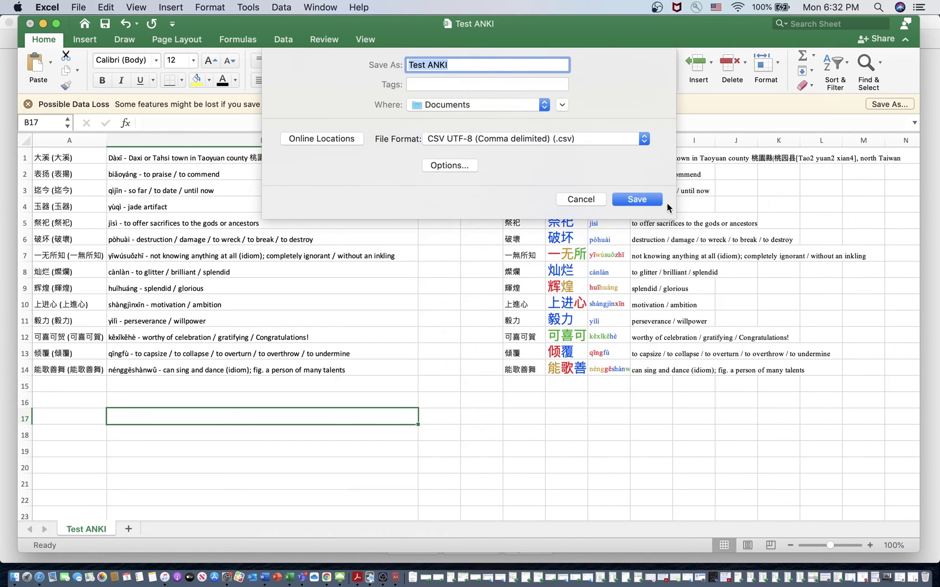
pyautogui.click(650, 199)
pyautogui.click(563, 125)
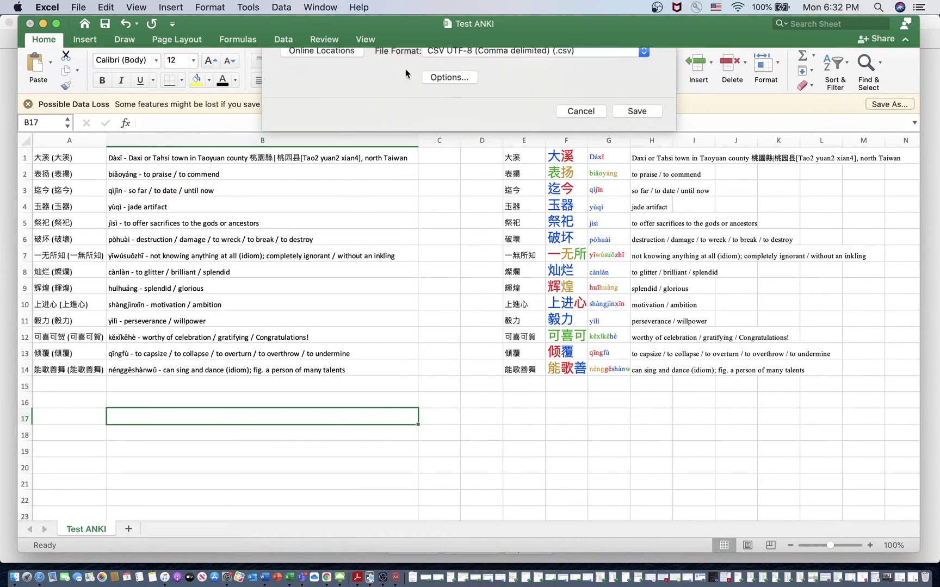
# Create a new Anki deck named Test
pyautogui.click(371, 577)
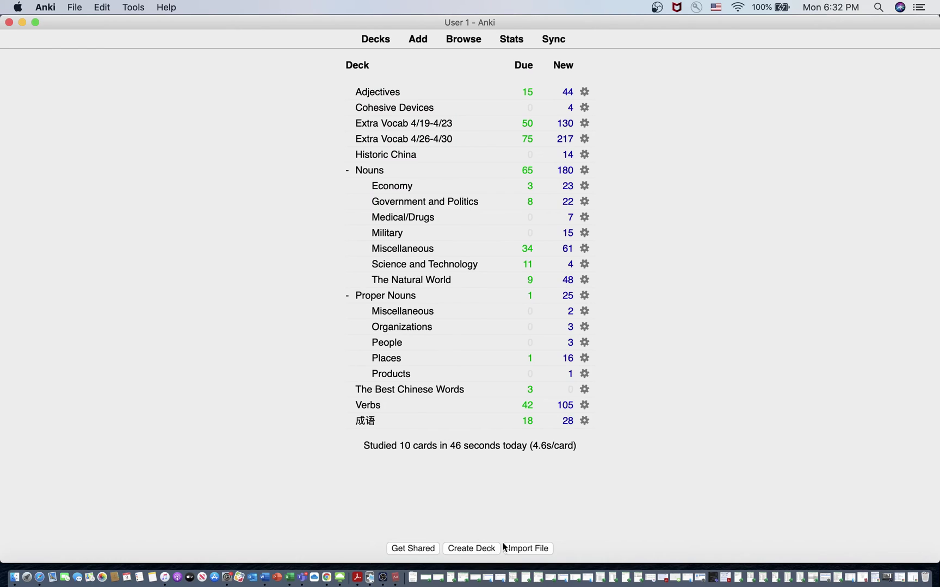
pyautogui.click(483, 550)
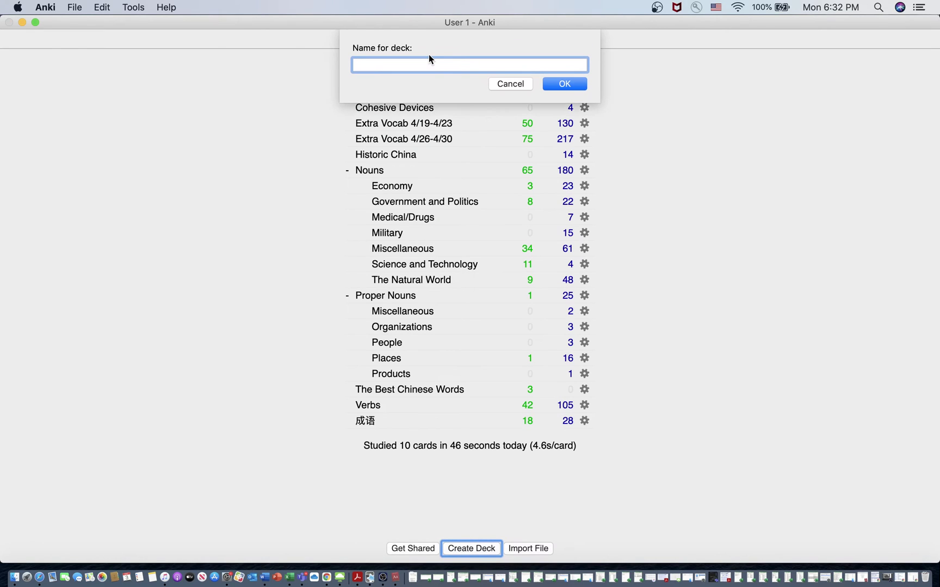
pyautogui.write('Test')
pyautogui.click(581, 83)
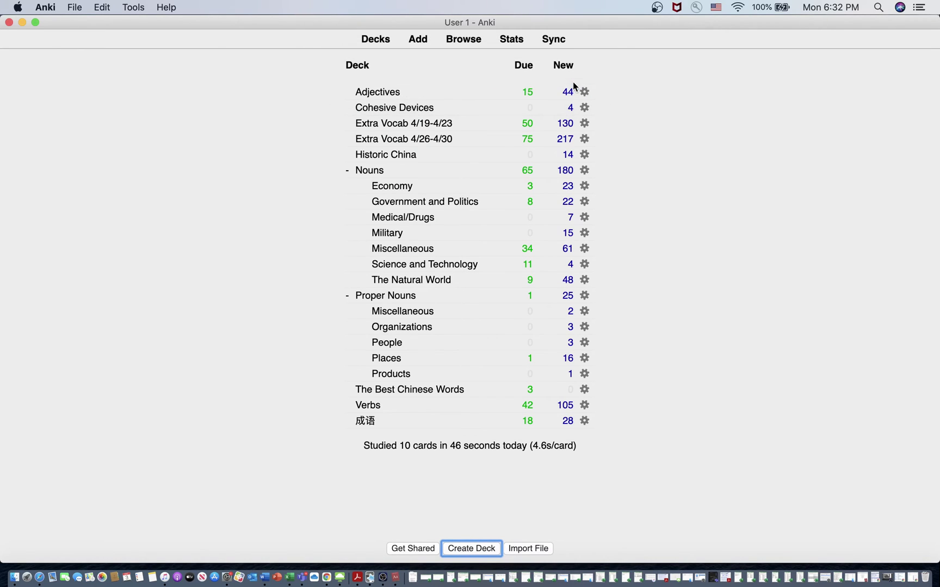
# Import Test ANKI.csv from Documents into Anki
pyautogui.click(518, 549)
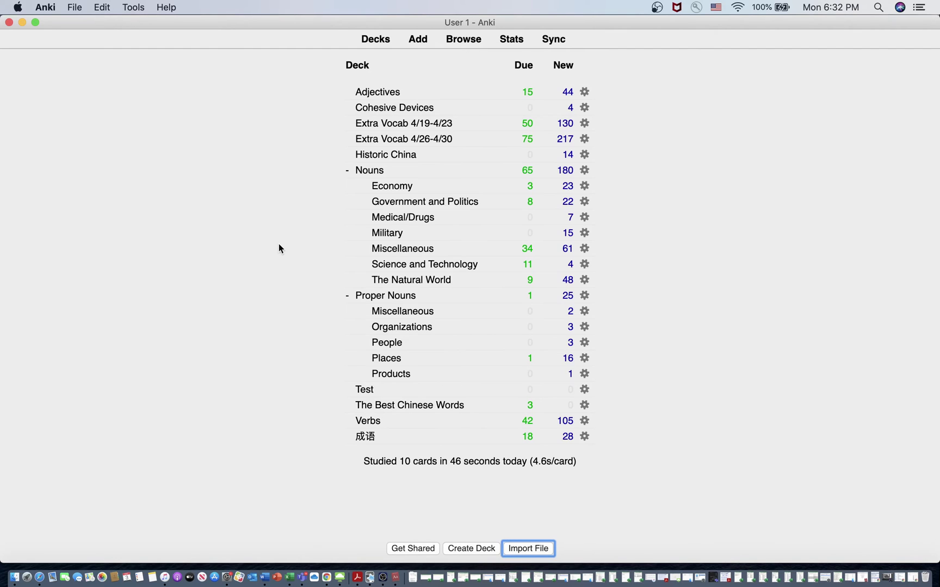
pyautogui.scroll(-20, 364, 295)
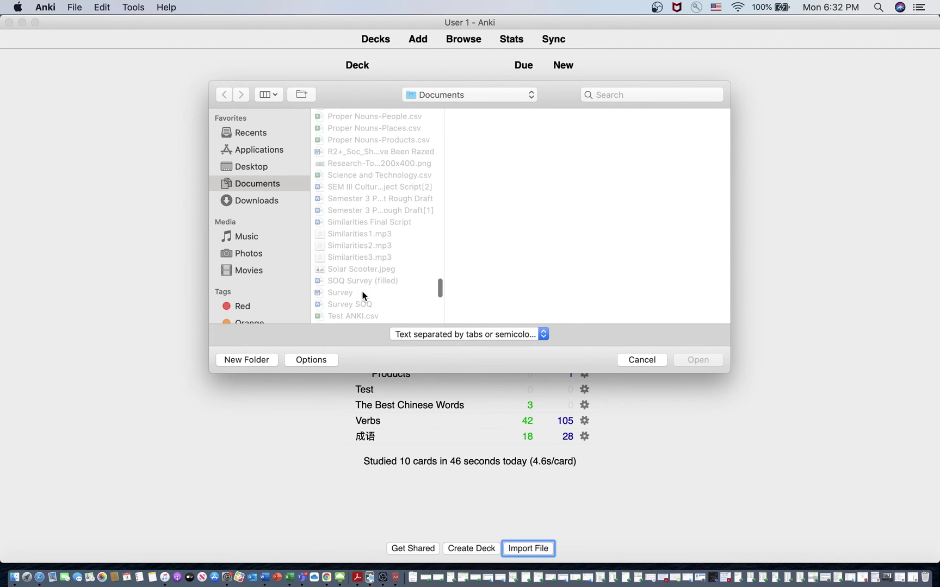
pyautogui.scroll(15, 363, 296)
pyautogui.scroll(-10, 363, 296)
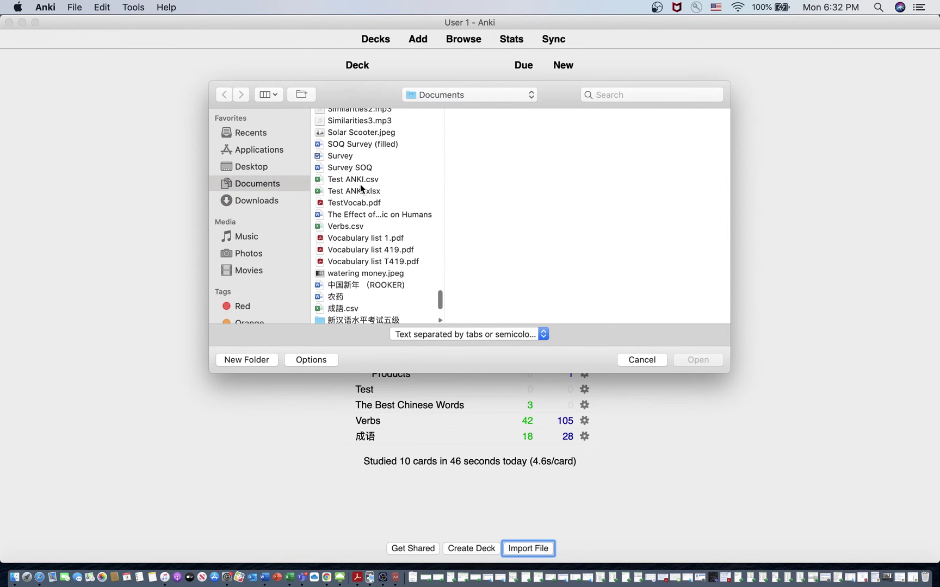
pyautogui.click(361, 181)
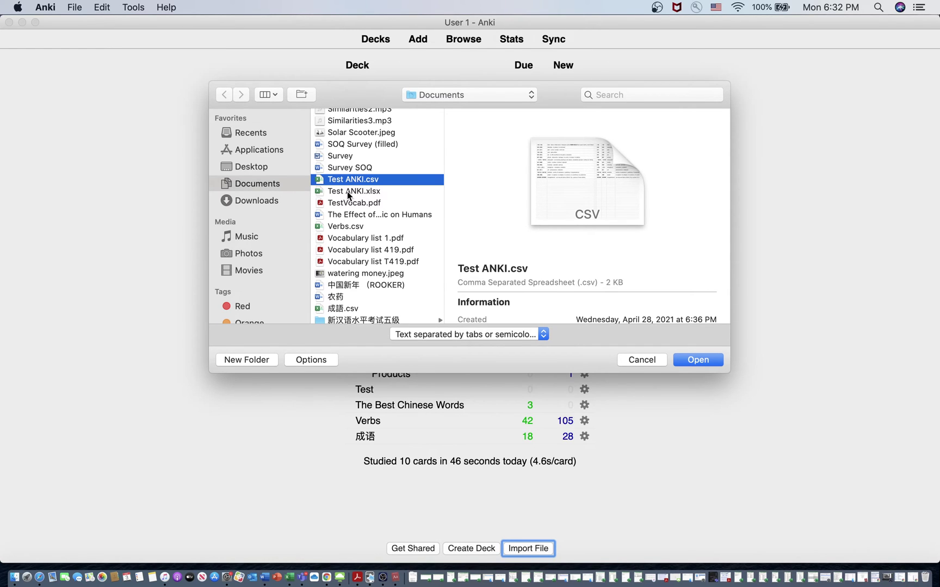
# Open Test ANKI.csv for import and set the target deck to Test
pyautogui.doubleClick(344, 179)
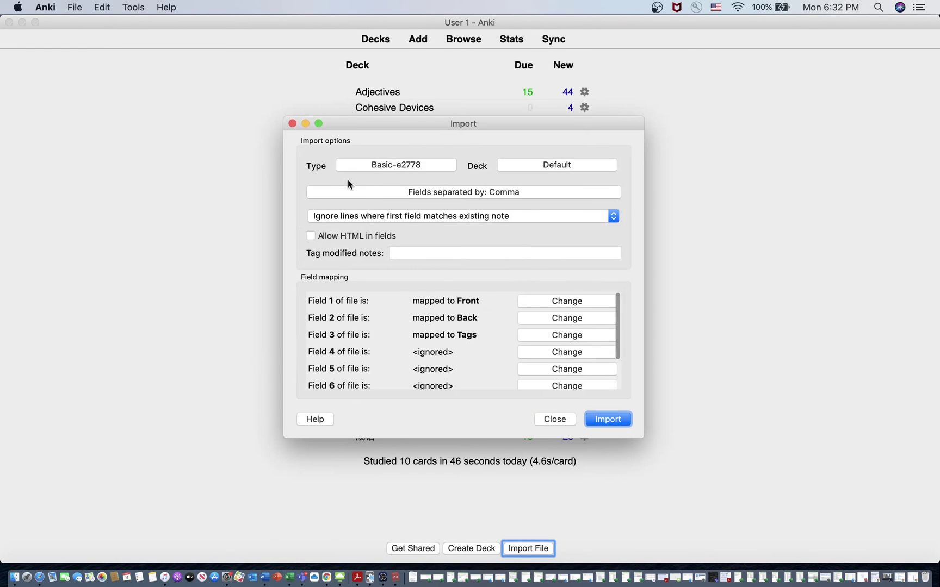
pyautogui.click(546, 168)
pyautogui.scroll(-10, 451, 242)
pyautogui.click(409, 246)
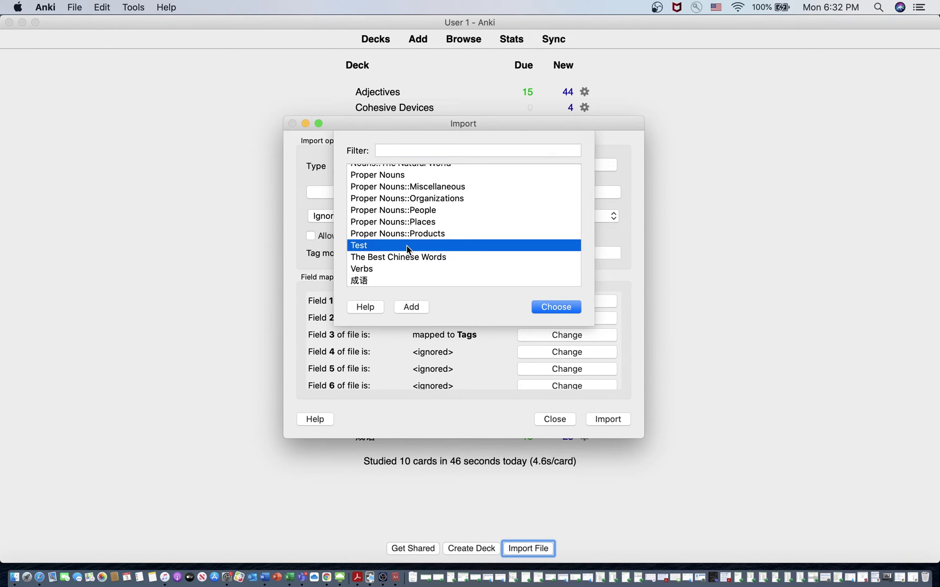
pyautogui.doubleClick(407, 245)
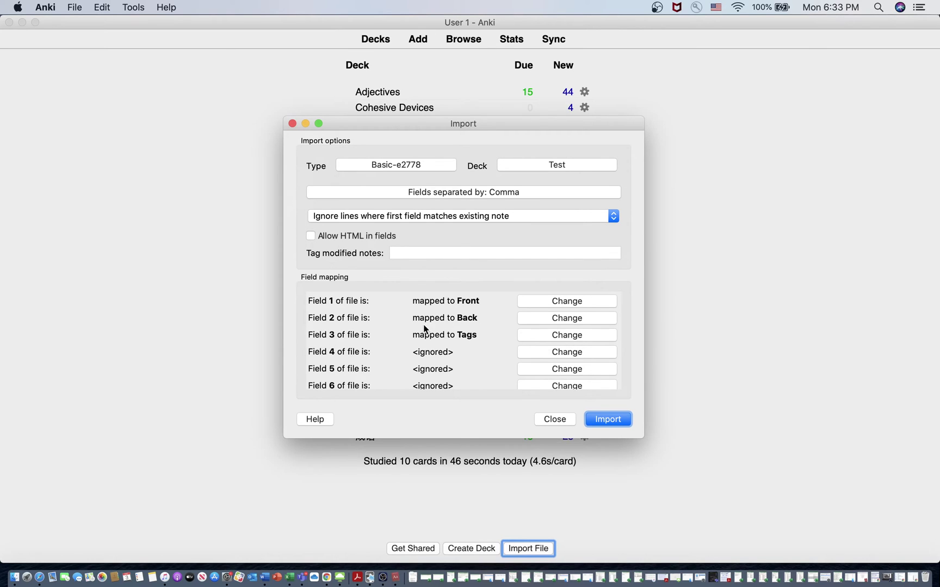
# Set Field 3 to Ignore Field and import, adding 14 new notes
pyautogui.click(541, 338)
pyautogui.doubleClick(393, 236)
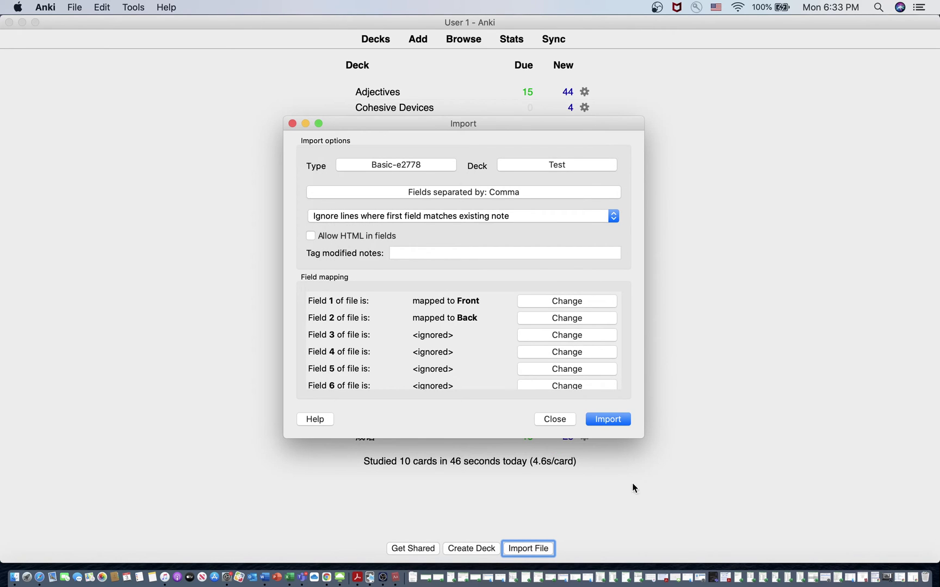
pyautogui.click(602, 423)
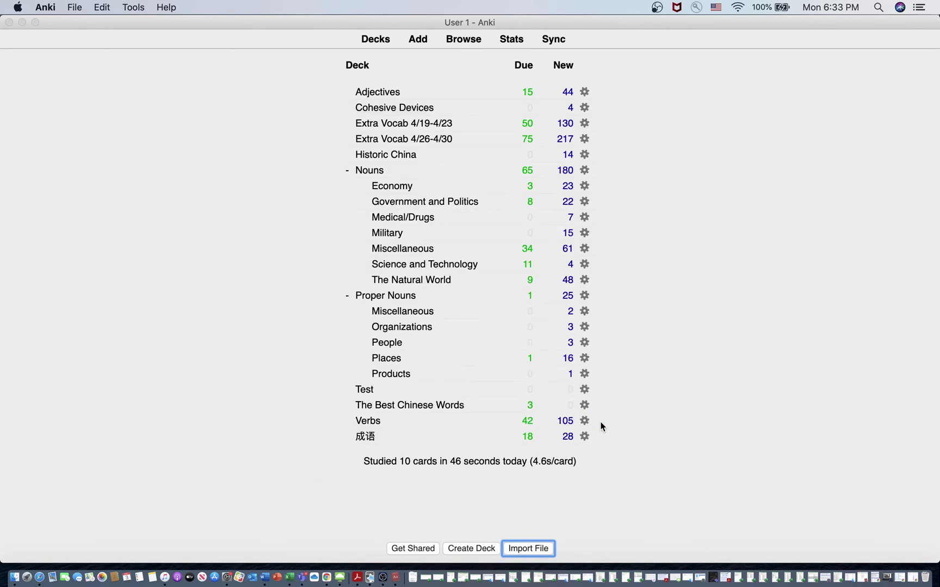
pyautogui.scroll(-1, 586, 223)
pyautogui.scroll(-5, 587, 227)
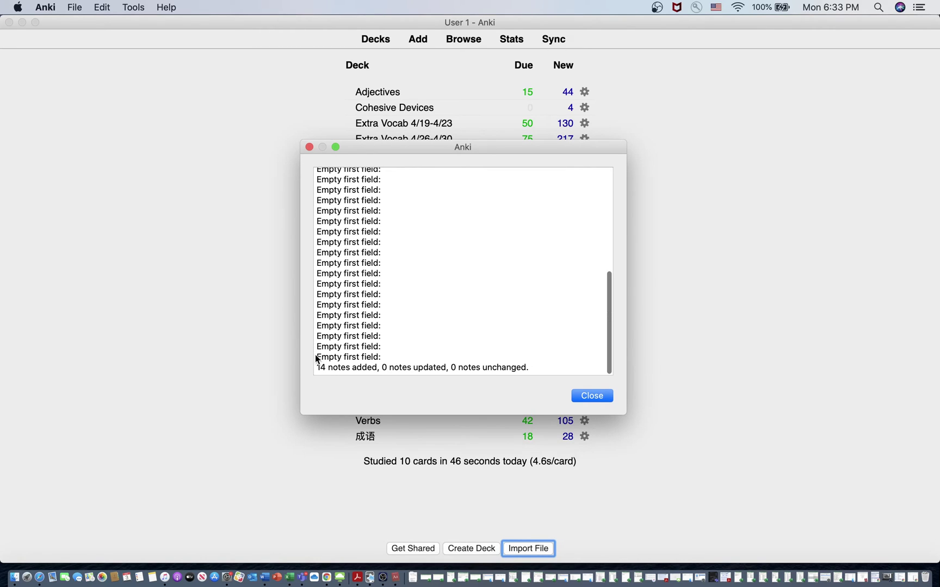
# Close the import results and start studying the Test deck
pyautogui.click(597, 395)
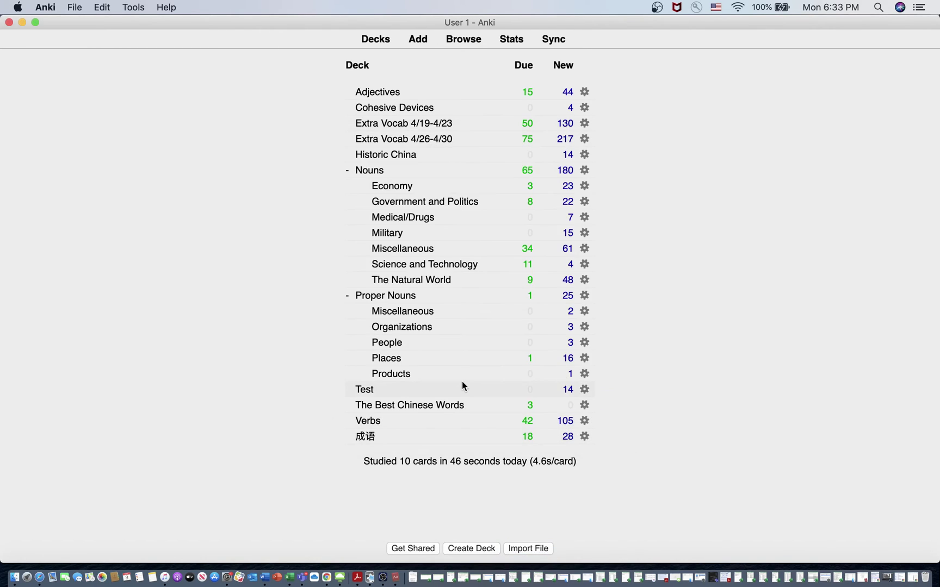
pyautogui.click(361, 398)
pyautogui.click(538, 124)
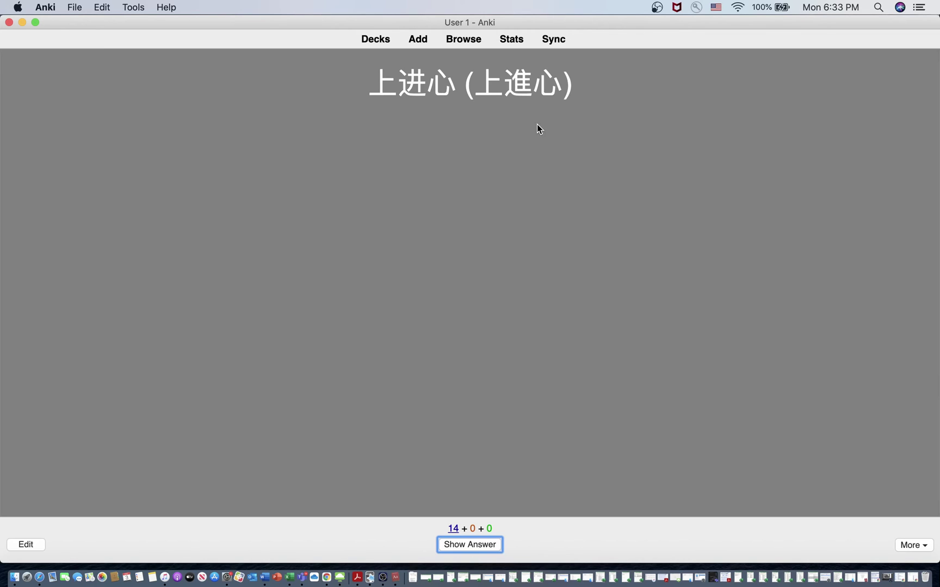
# Reveal and grade Good the first cards, including 大溪, up to the 玉器 card
pyautogui.click(470, 543)
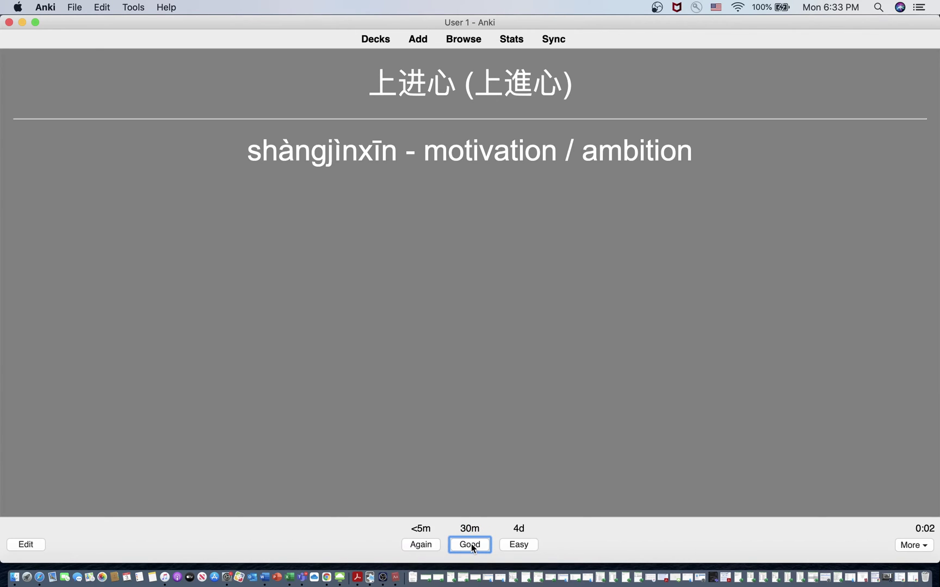
pyautogui.click(470, 543)
pyautogui.click(470, 543)
pyautogui.click(471, 543)
pyautogui.click(470, 544)
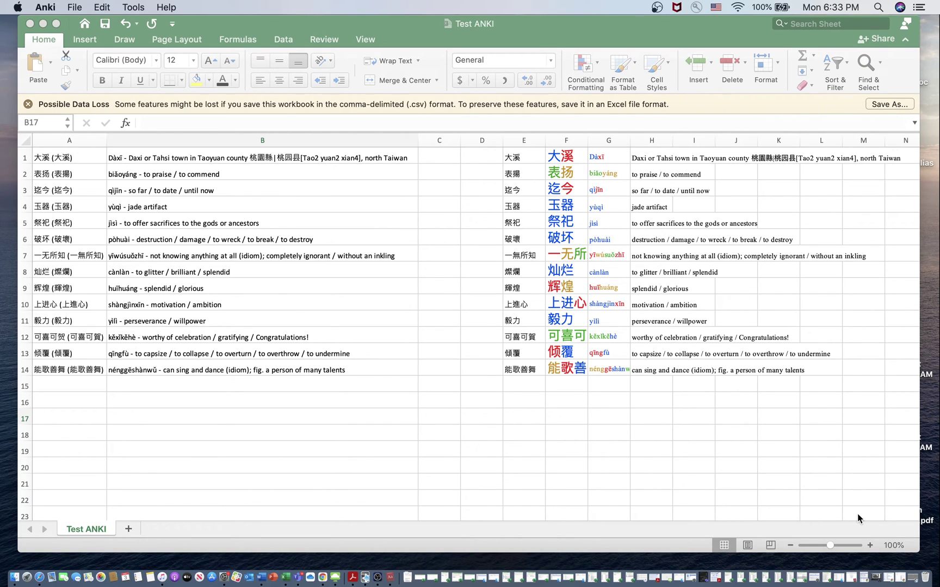
# Delete the dictionary data in E1:K15 of the Test ANKI sheet
pyautogui.click(759, 451)
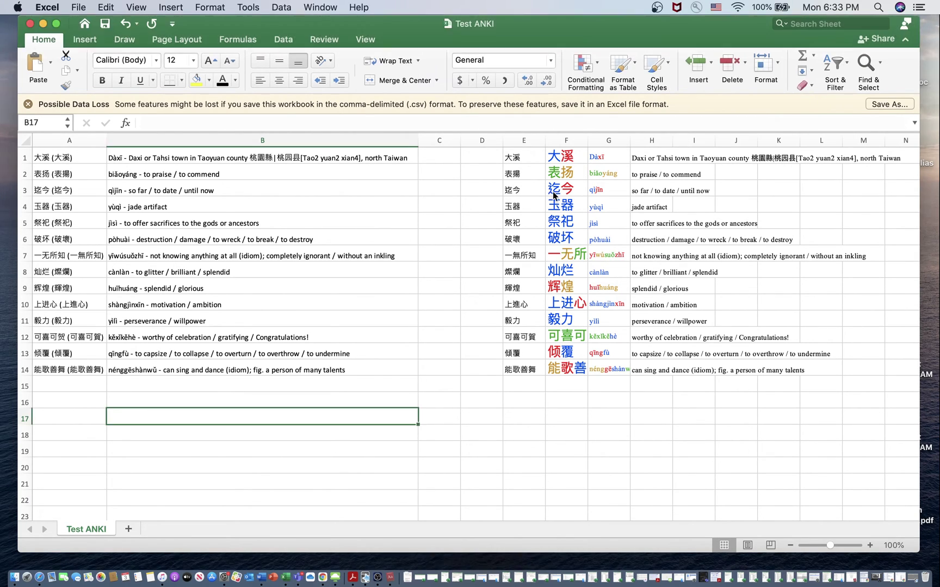
pyautogui.click(611, 373)
pyautogui.moveTo(779, 384); pyautogui.dragTo(505, 152)
pyautogui.press('Delete')
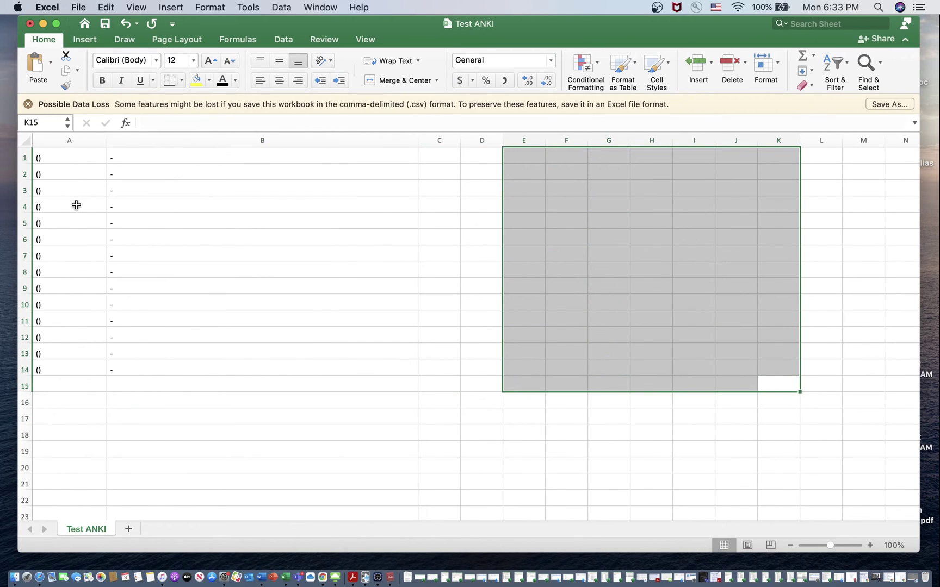
# Fill the A14 and B14 formulas down to row 45
pyautogui.click(80, 209)
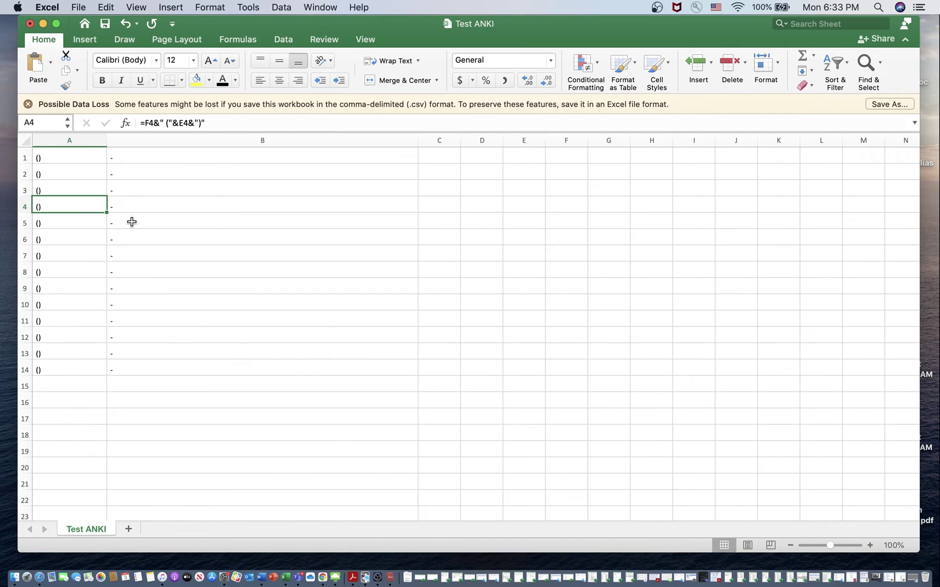
pyautogui.click(68, 367)
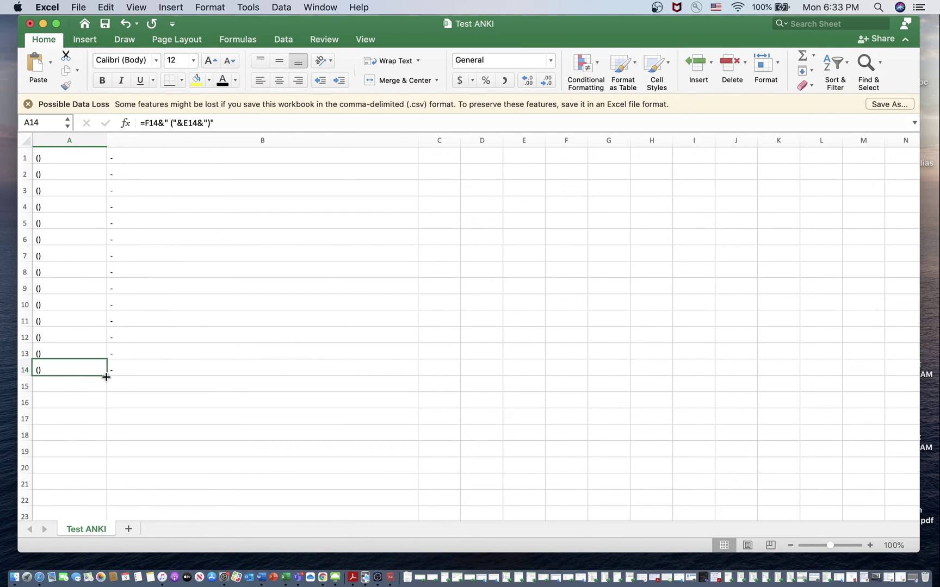
pyautogui.moveTo(106, 376); pyautogui.dragTo(151, 325)
pyautogui.scroll(10, 161, 374)
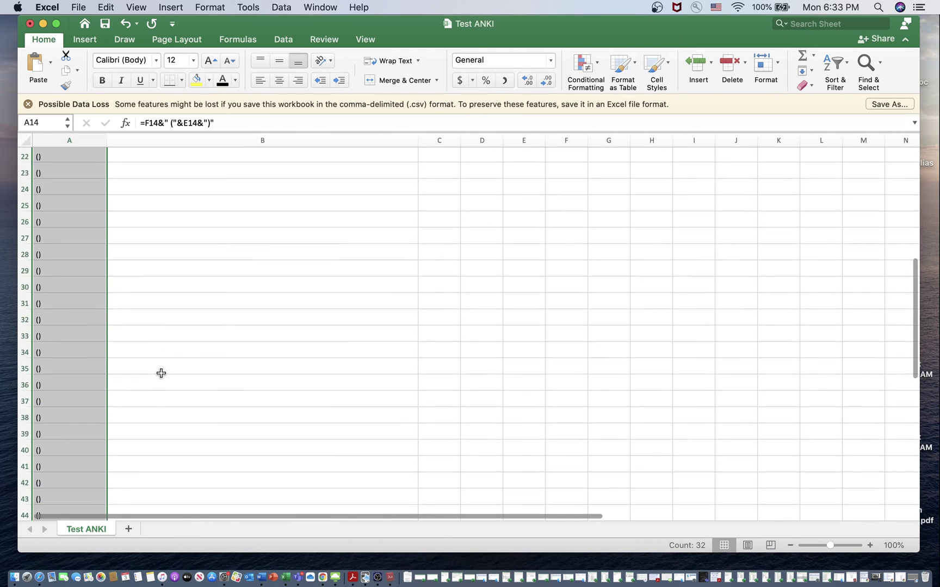
pyautogui.scroll(-1, 161, 373)
pyautogui.click(224, 364)
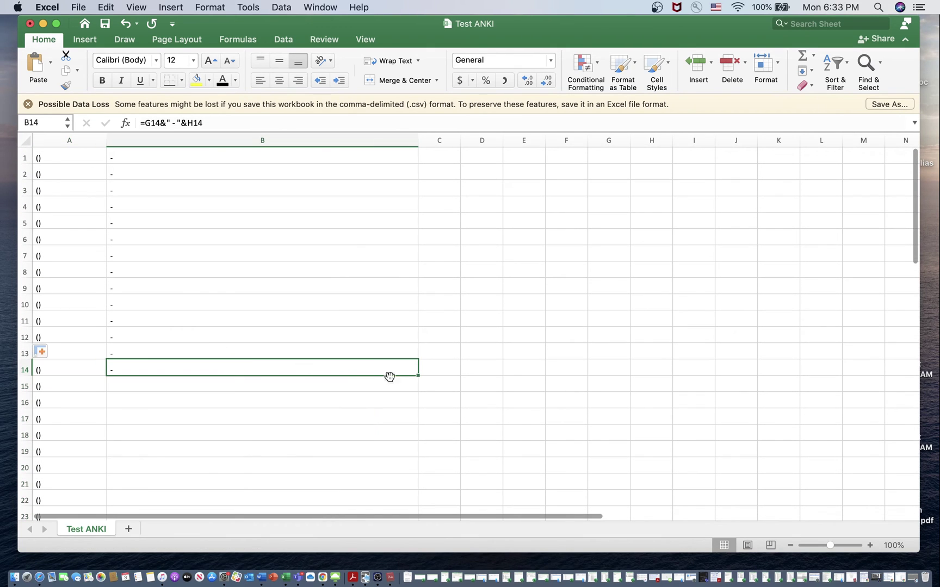
pyautogui.moveTo(419, 375); pyautogui.dragTo(377, 489)
pyautogui.click(511, 366)
pyautogui.scroll(8, 141, 251)
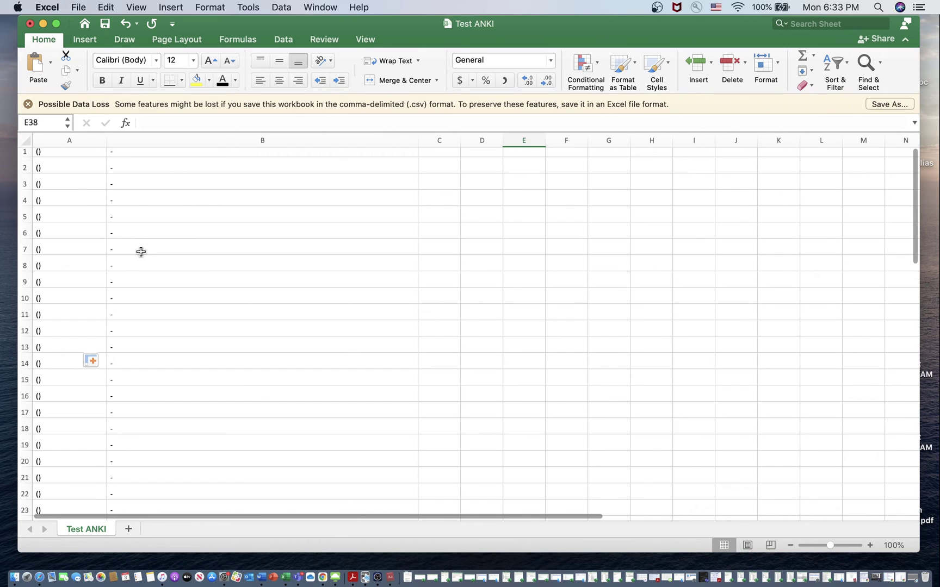
# Select and copy the full Chinese word list from MDBG's search box, then return to Excel
pyautogui.click(323, 580)
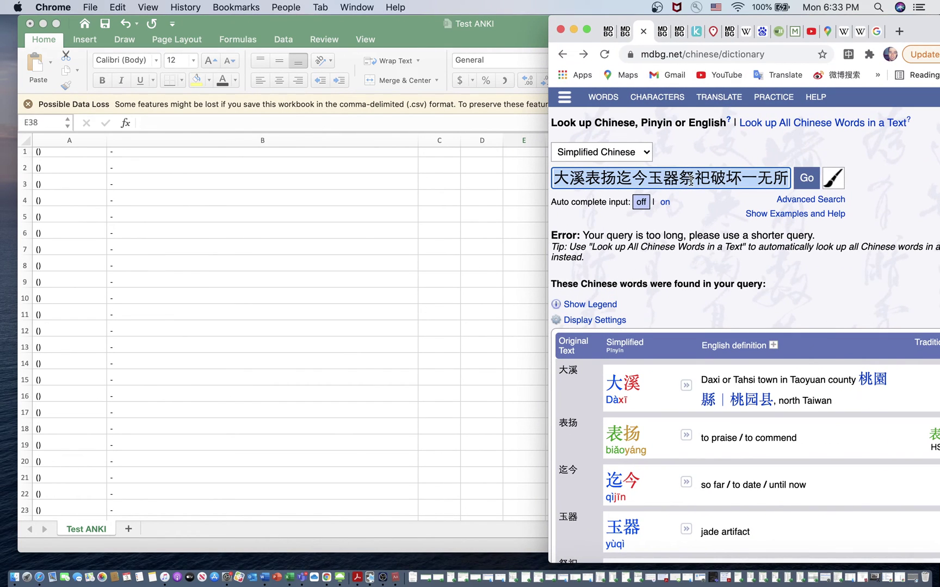
pyautogui.click(691, 180)
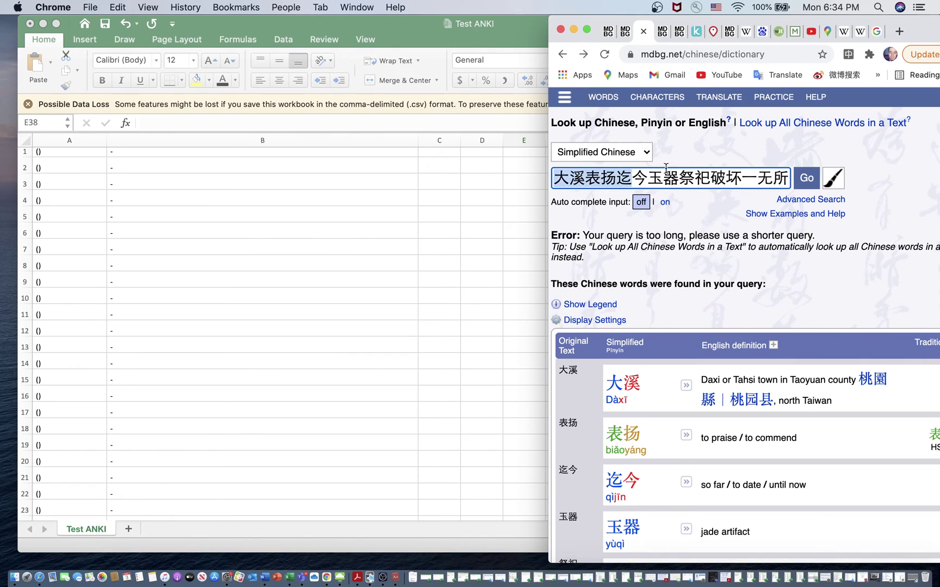
pyautogui.moveTo(703, 162); pyautogui.dragTo(732, 179)
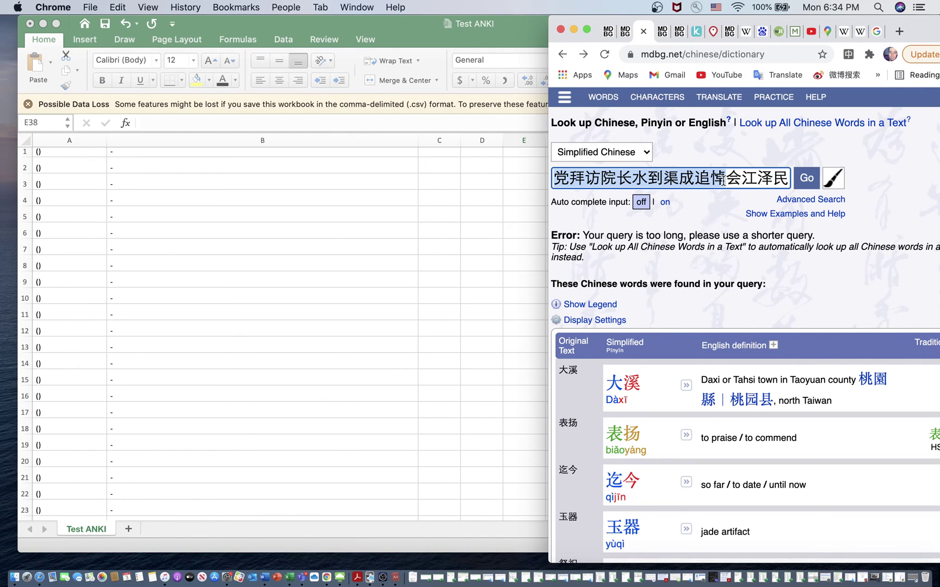
pyautogui.rightClick(713, 182)
pyautogui.click(413, 271)
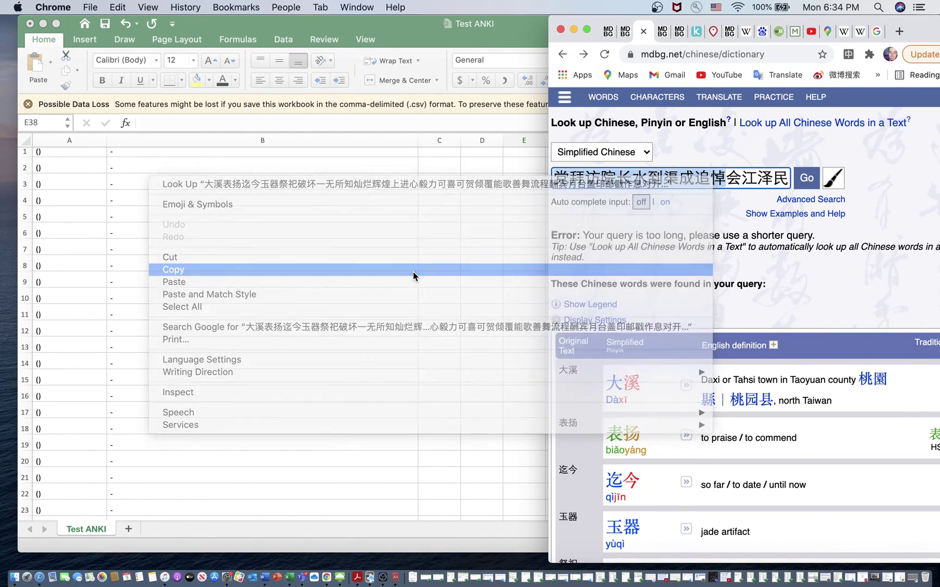
pyautogui.click(431, 192)
pyautogui.scroll(1, 608, 160)
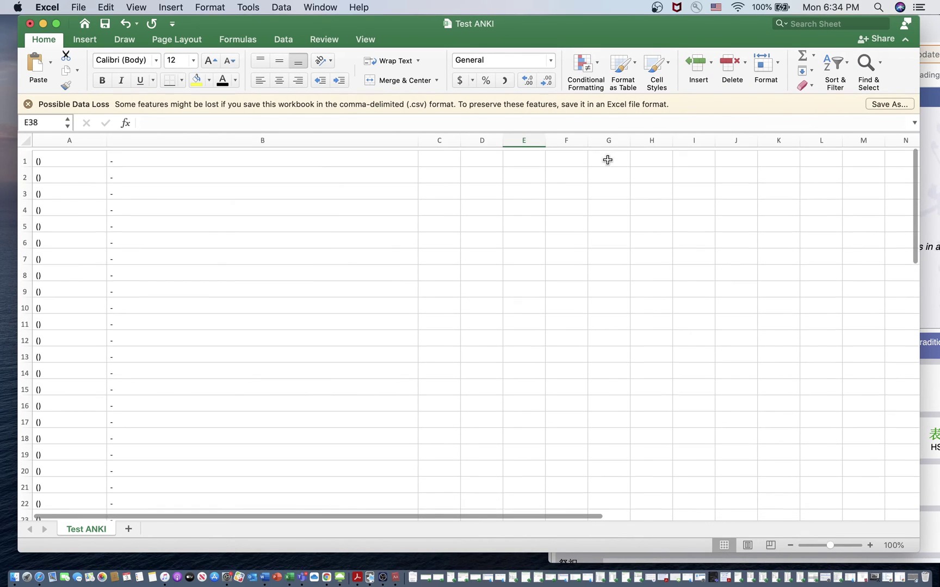
pyautogui.click(578, 158)
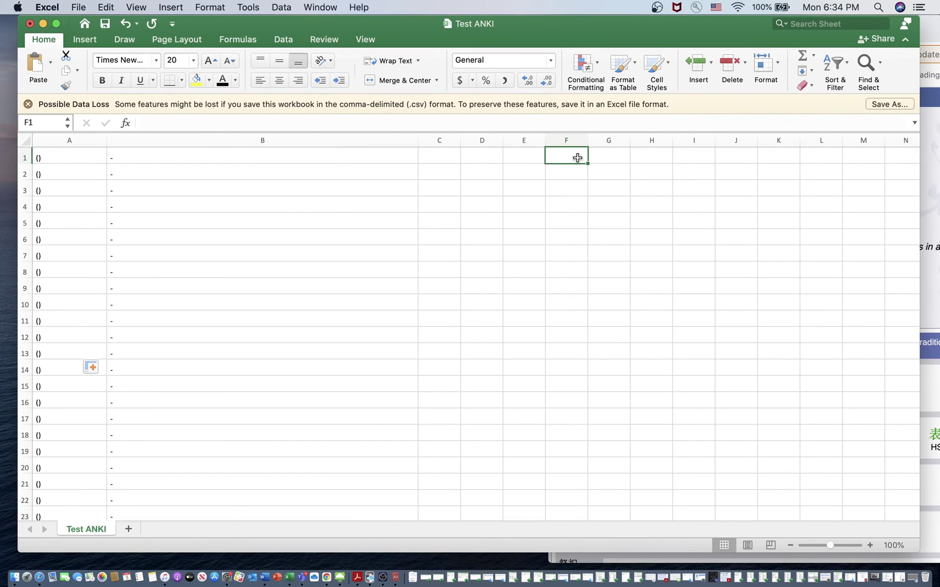
pyautogui.press('super+v')
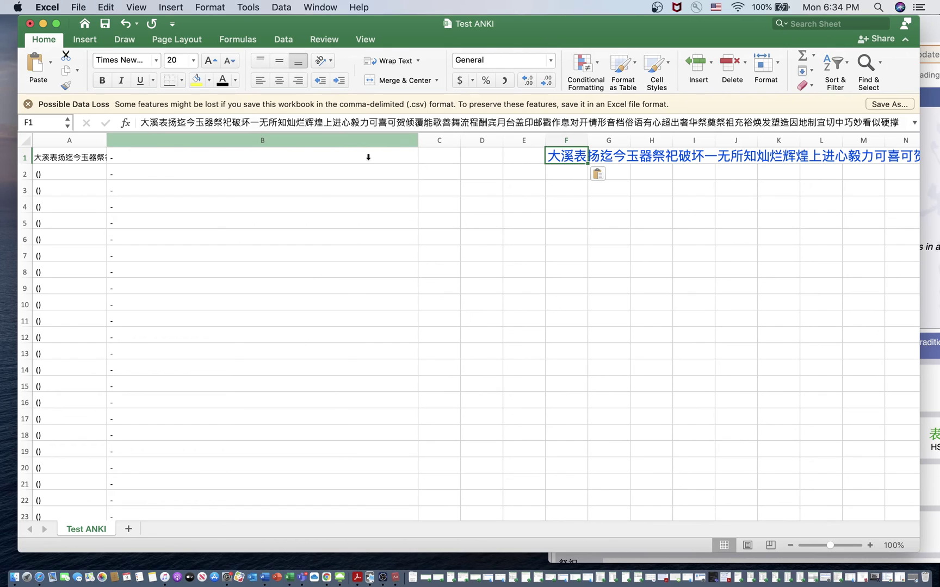
pyautogui.rightClick(549, 157)
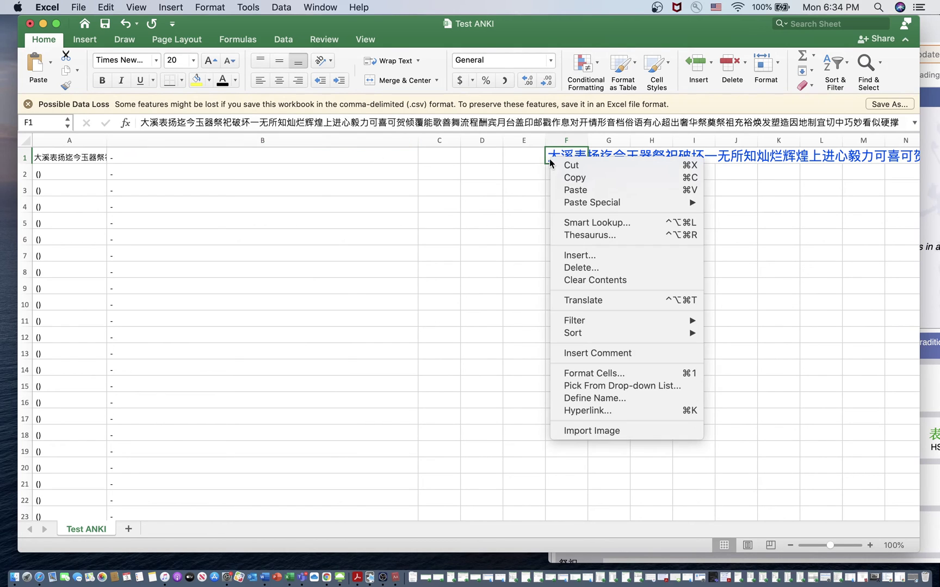
pyautogui.click(547, 289)
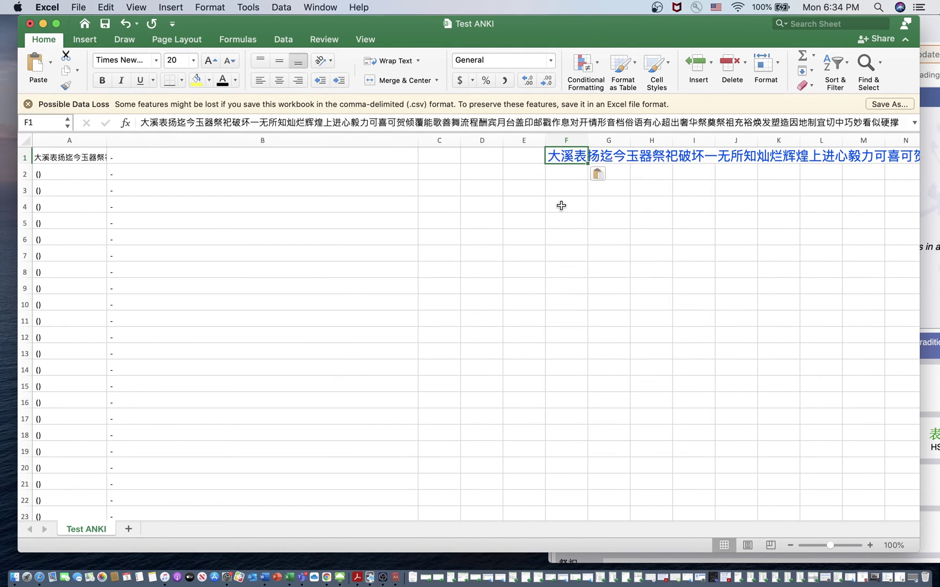
pyautogui.press('super+z')
# Replace the MDBG lookup box contents with the copied word list and look the words up
pyautogui.press('super+Tab')
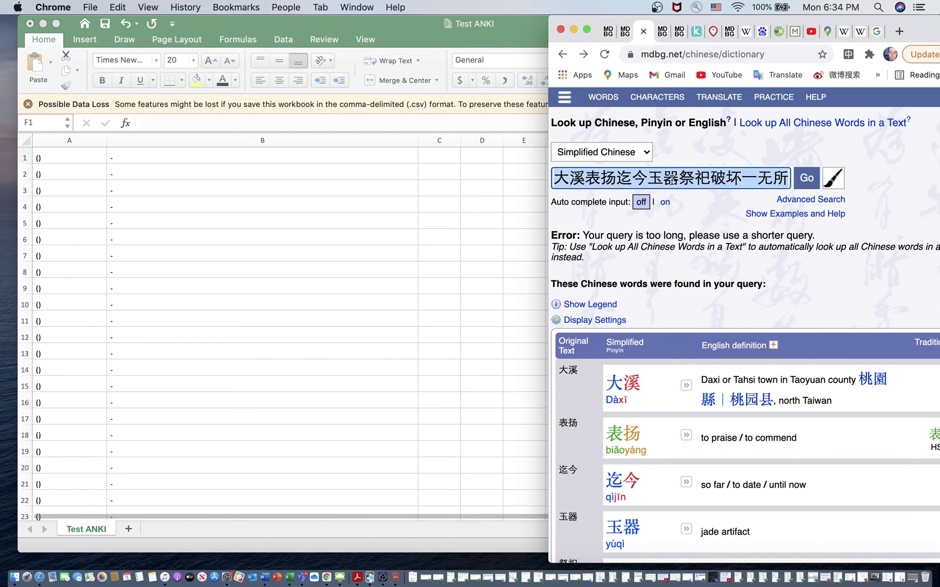
pyautogui.rightClick(673, 182)
pyautogui.click(365, 273)
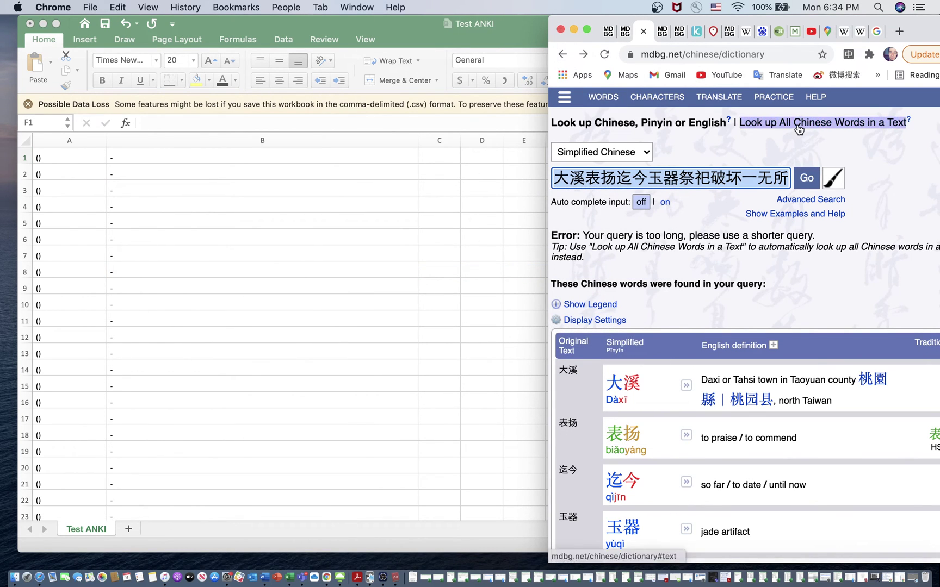
pyautogui.rightClick(326, 578)
pyautogui.click(365, 418)
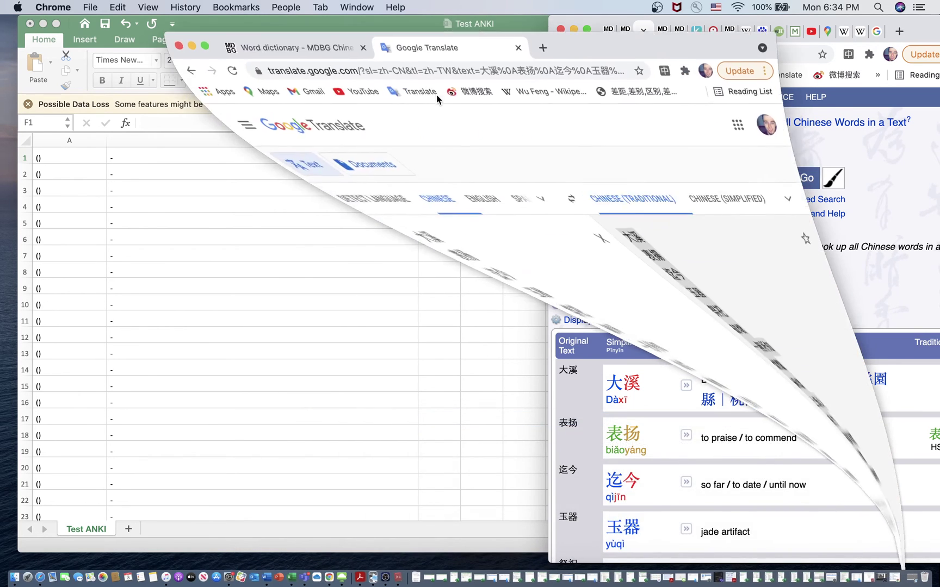
pyautogui.click(298, 48)
pyautogui.click(368, 221)
pyautogui.press('super+a')
pyautogui.press('BackSpace')
pyautogui.press('super+v')
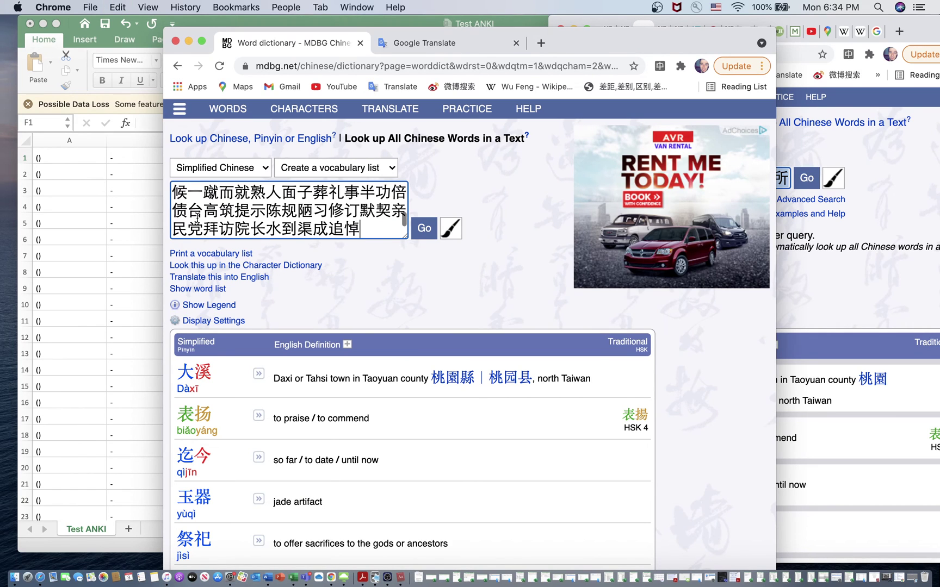
pyautogui.click(423, 230)
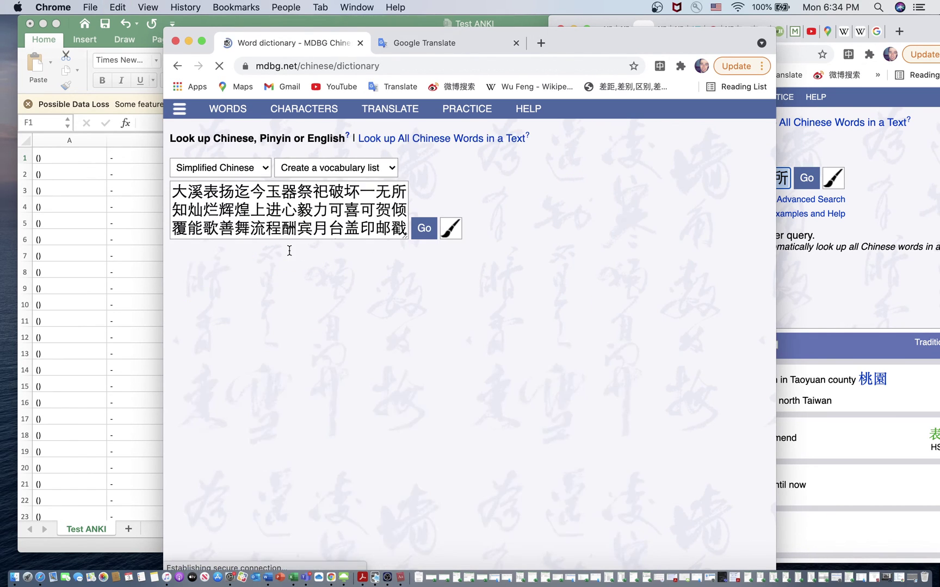
# Open the printable vocabulary list, skip printing, and copy the entire list
pyautogui.click(211, 253)
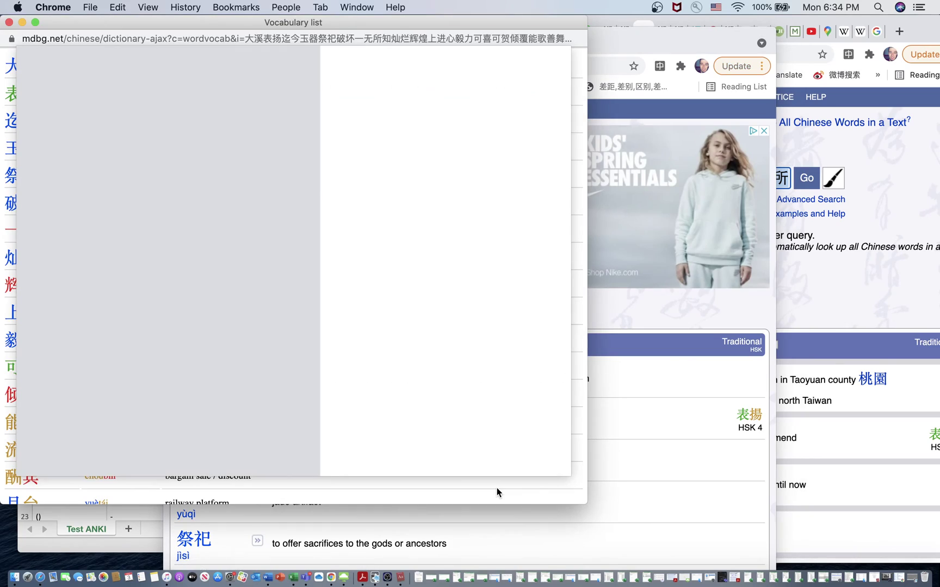
pyautogui.click(485, 461)
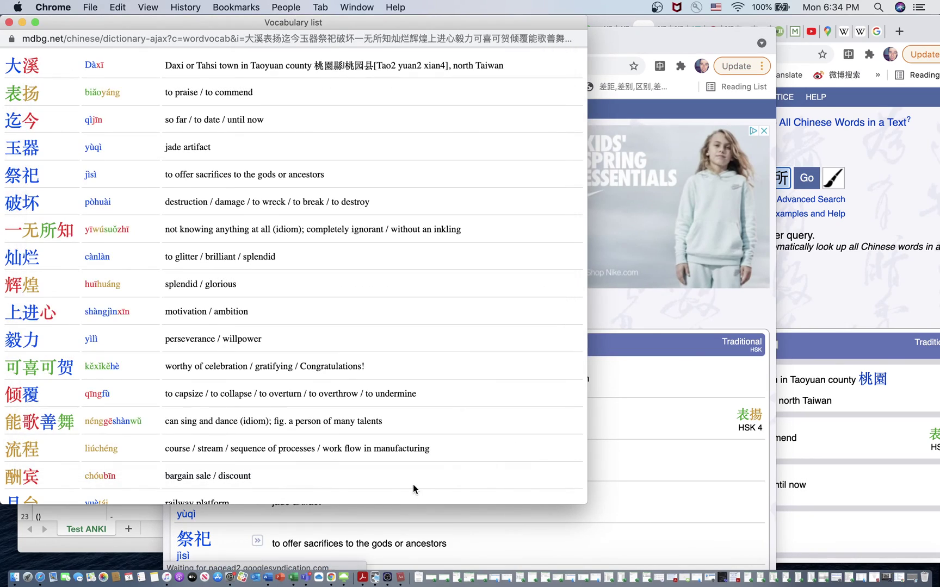
pyautogui.scroll(-15, 413, 484)
pyautogui.moveTo(442, 472); pyautogui.dragTo(118, 5)
pyautogui.rightClick(6, 115)
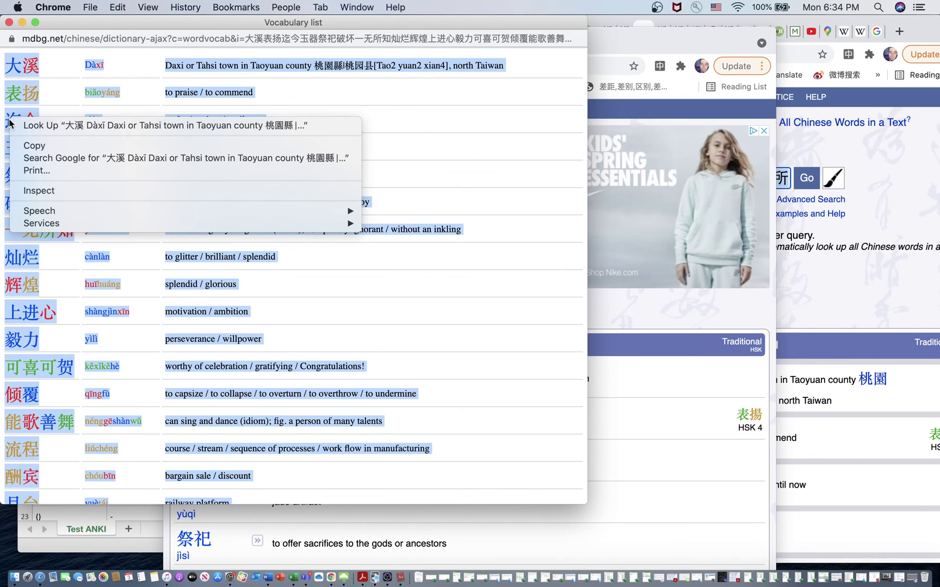
pyautogui.click(34, 147)
# Paste the MDBG vocabulary table into the Test ANKI sheet starting at F1
pyautogui.click(147, 524)
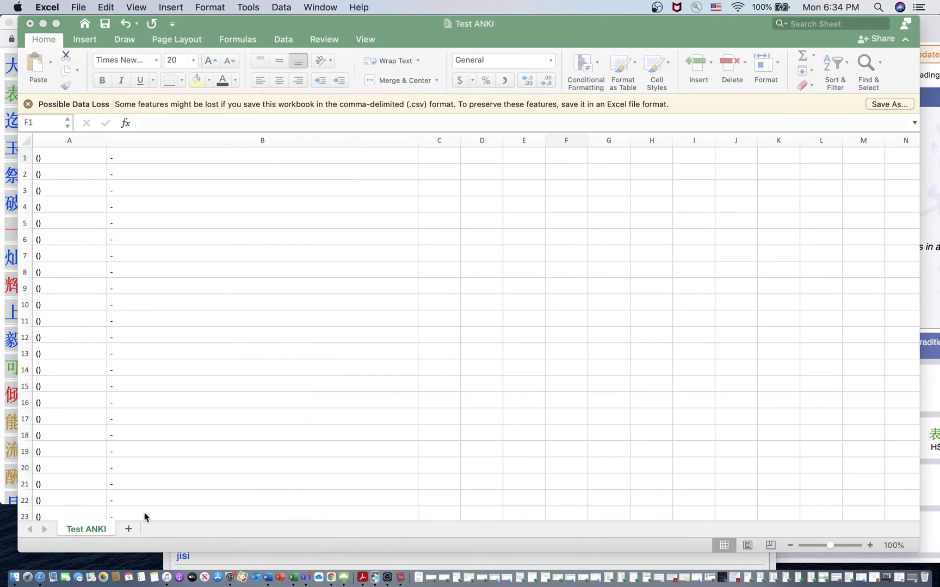
pyautogui.rightClick(575, 158)
pyautogui.click(615, 191)
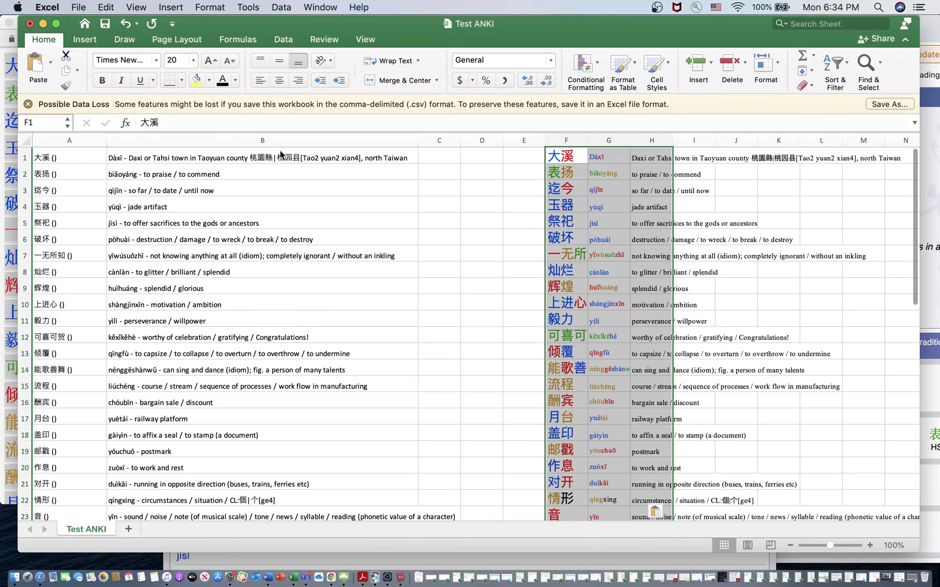
pyautogui.scroll(-10, 212, 387)
pyautogui.scroll(-5, 212, 388)
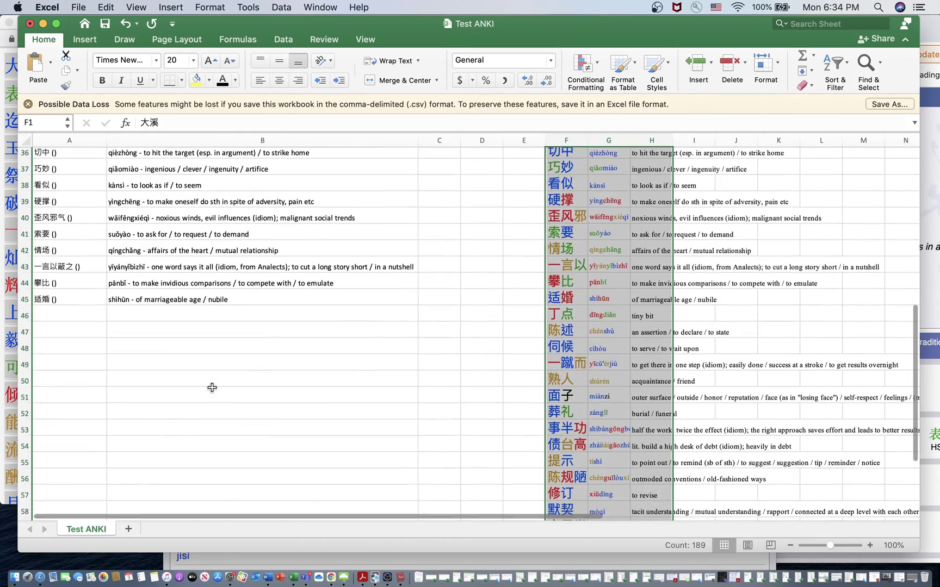
pyautogui.scroll(15, 222, 275)
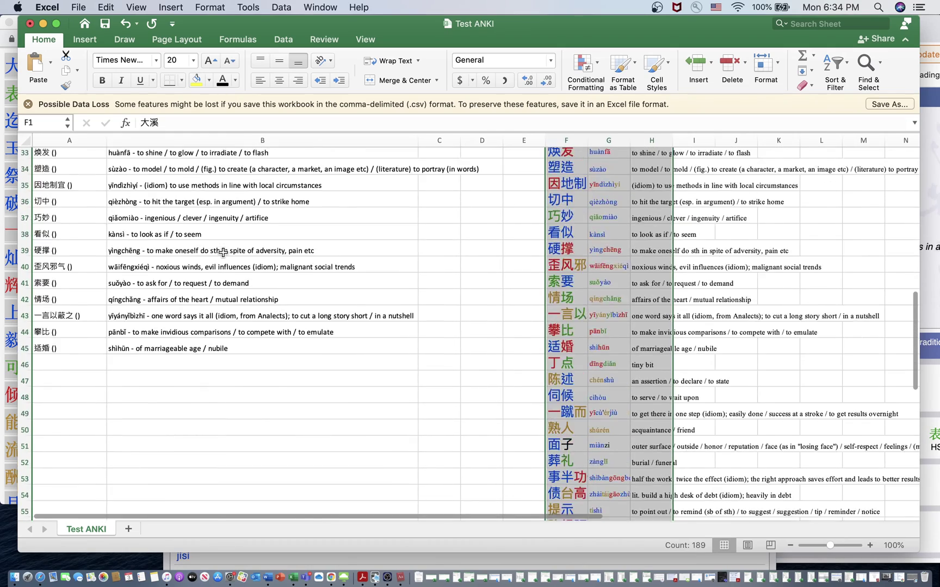
# Copy the simplified hanzi in F1:F53
pyautogui.click(530, 159)
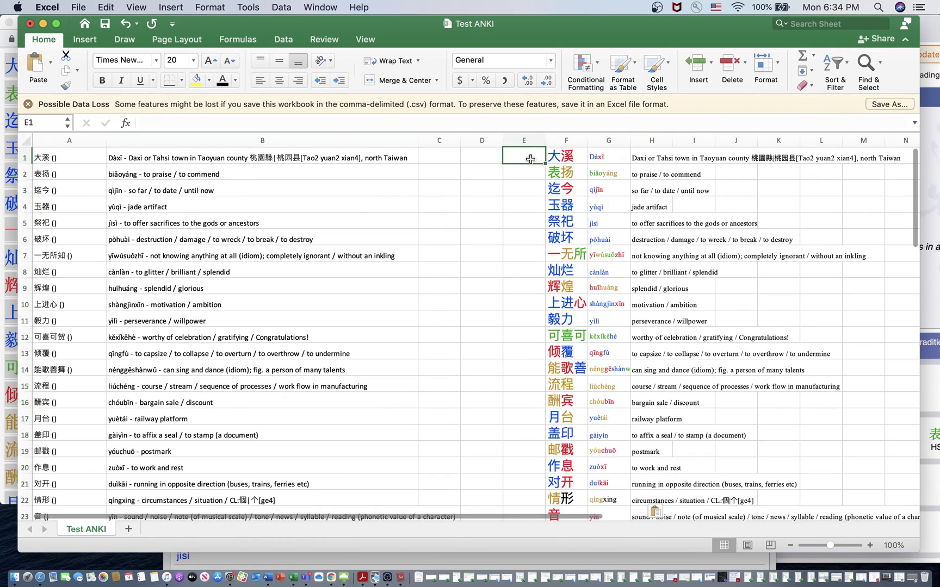
pyautogui.moveTo(557, 157); pyautogui.dragTo(550, 375)
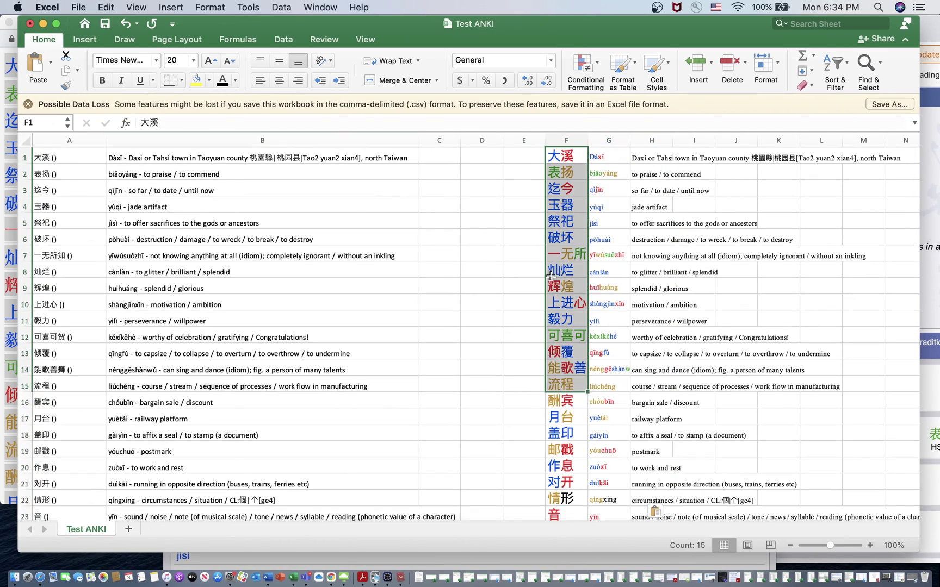
pyautogui.click(524, 188)
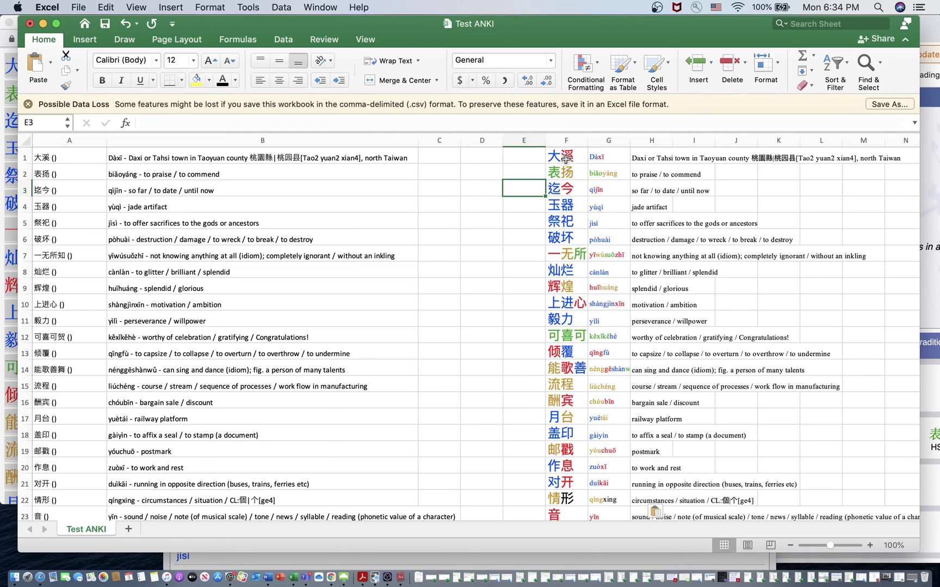
pyautogui.moveTo(568, 158); pyautogui.dragTo(566, 288)
pyautogui.rightClick(566, 288)
pyautogui.click(604, 300)
# Paste the copied hanzi into Google Translate and copy the Traditional Chinese output
pyautogui.press('super+Tab')
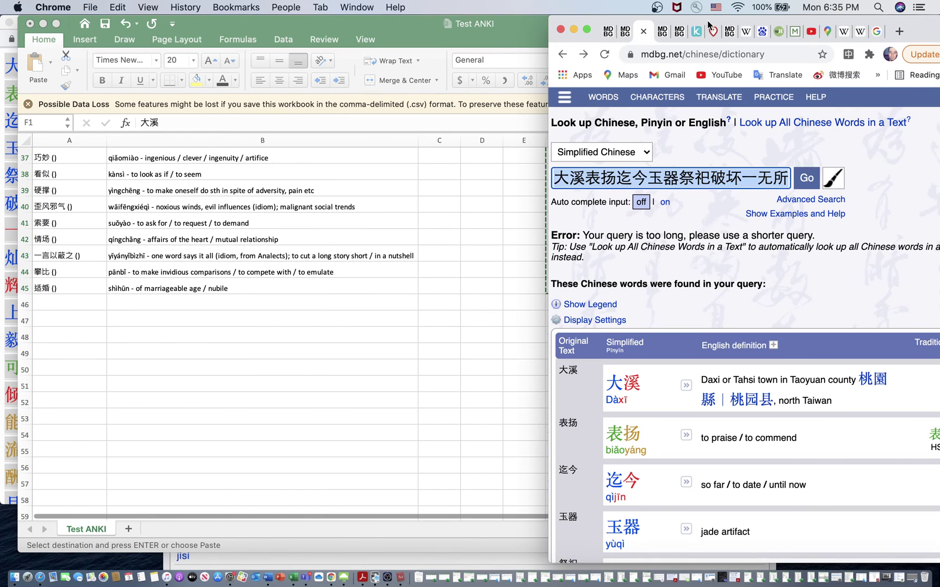
pyautogui.scroll(10, 380, 326)
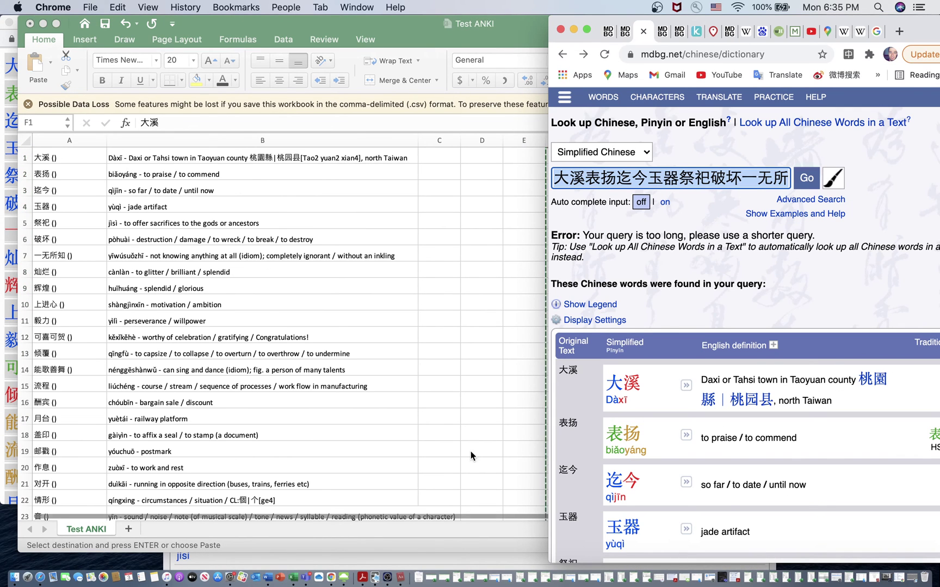
pyautogui.rightClick(330, 578)
pyautogui.click(390, 432)
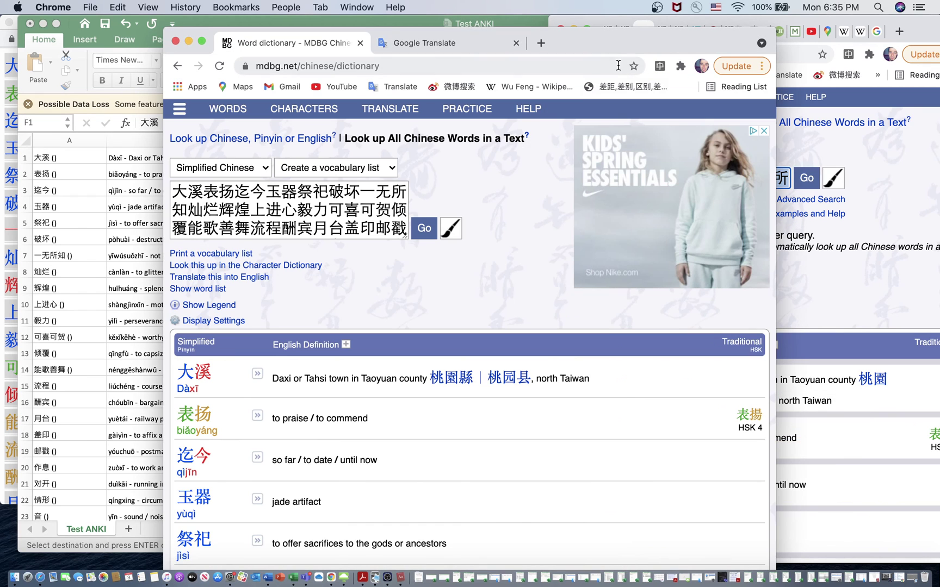
pyautogui.click(416, 43)
pyautogui.click(447, 232)
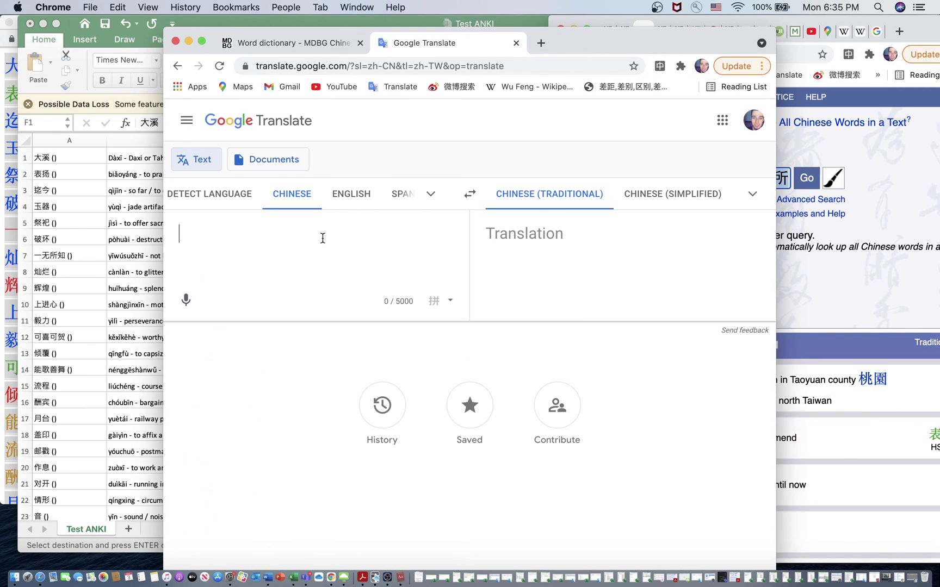
pyautogui.press('super+v')
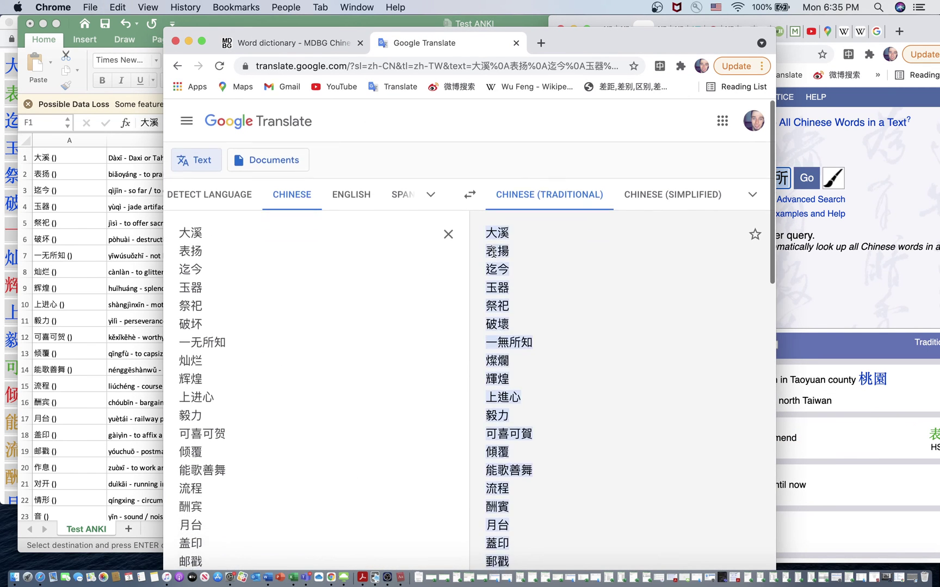
pyautogui.rightClick(492, 251)
pyautogui.click(205, 279)
pyautogui.click(117, 225)
# Paste the Traditional characters at E1, undo once, giving pairs like 超出 (超出) through row 45
pyautogui.click(526, 156)
pyautogui.rightClick(527, 157)
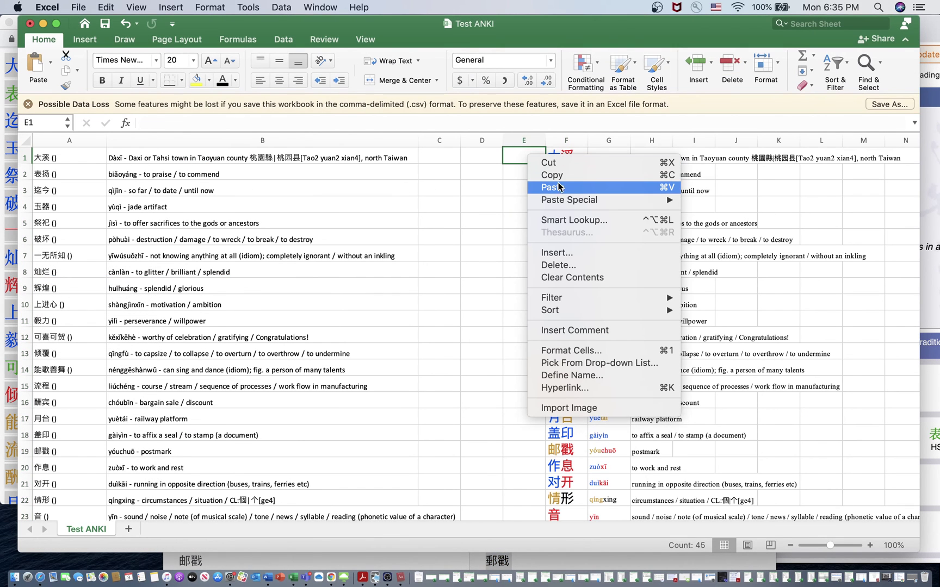
pyautogui.click(563, 187)
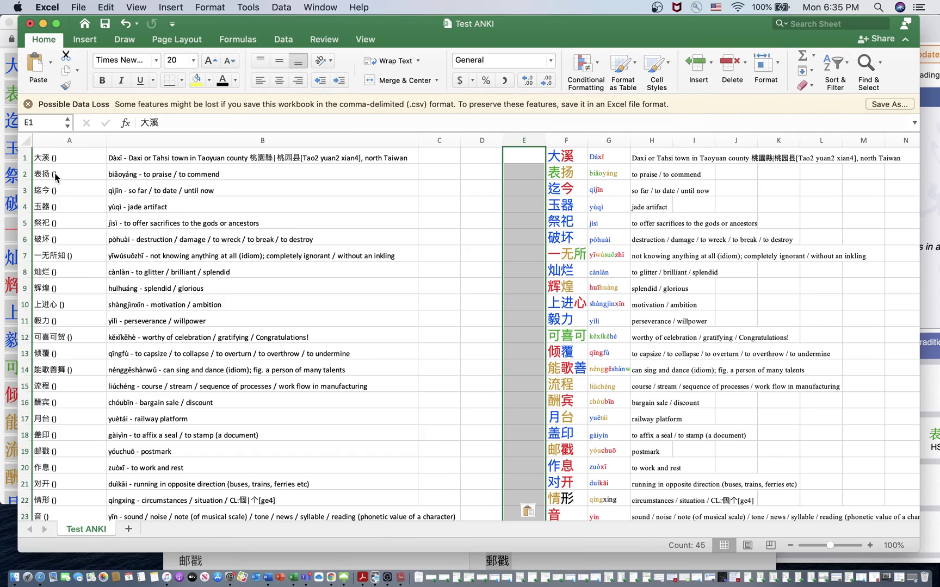
pyautogui.press('super+z')
pyautogui.scroll(-20, 462, 310)
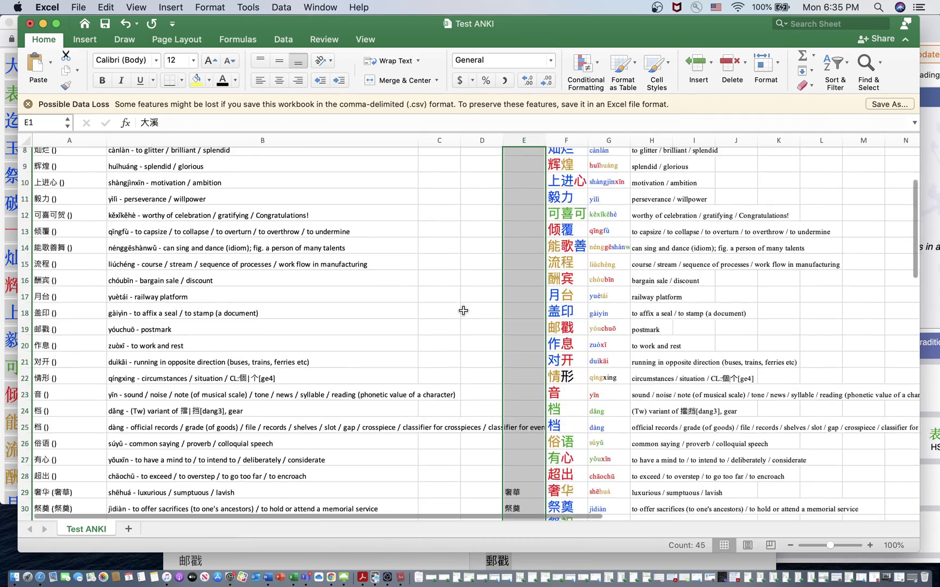
pyautogui.scroll(8, 463, 310)
pyautogui.scroll(10, 462, 310)
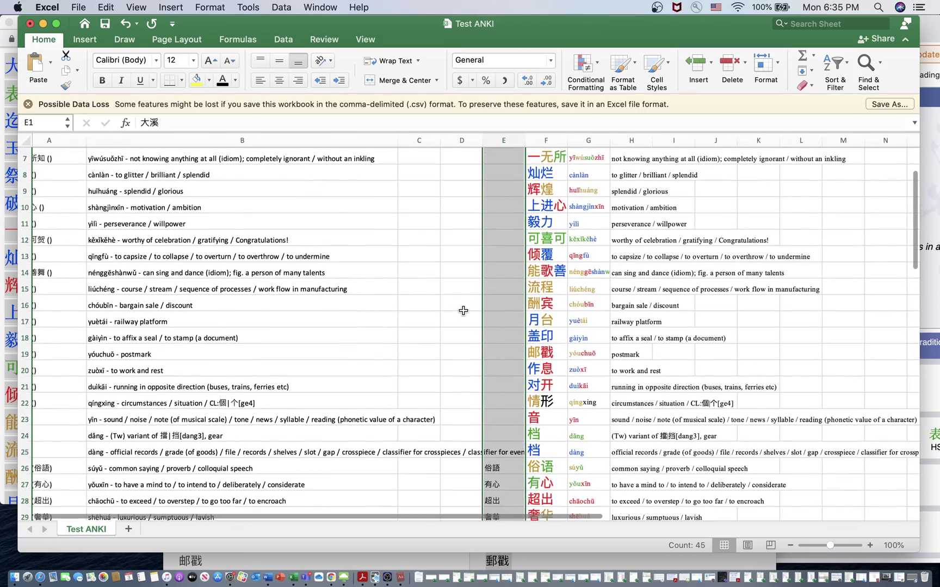
pyautogui.scroll(-6, 462, 311)
pyautogui.scroll(10, 462, 311)
pyautogui.click(449, 236)
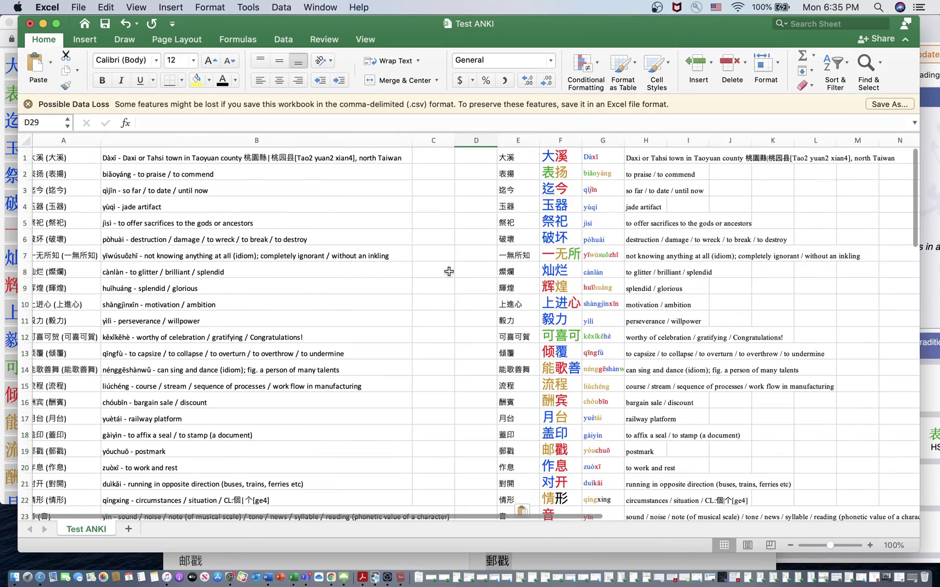
pyautogui.hscroll(-2, 95, 213)
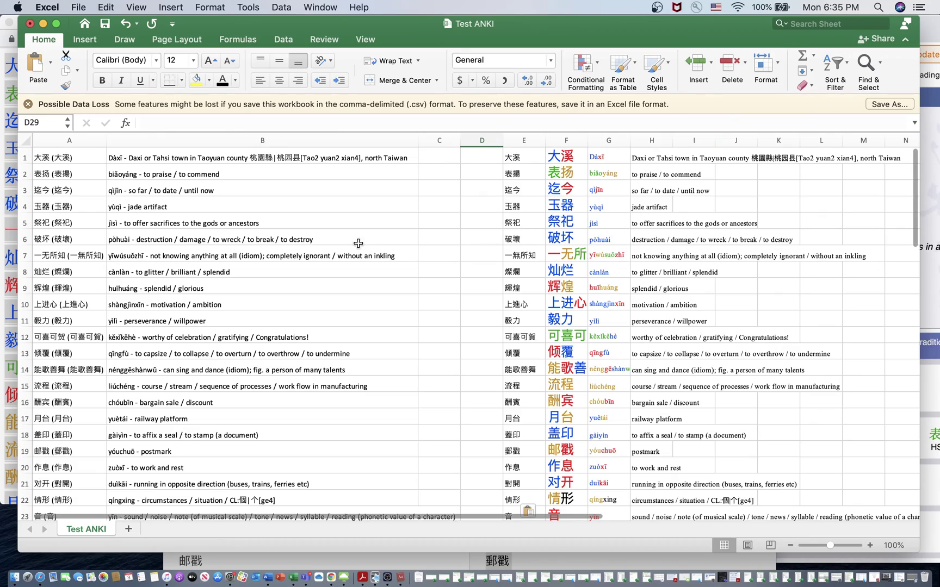
pyautogui.scroll(-10, 189, 338)
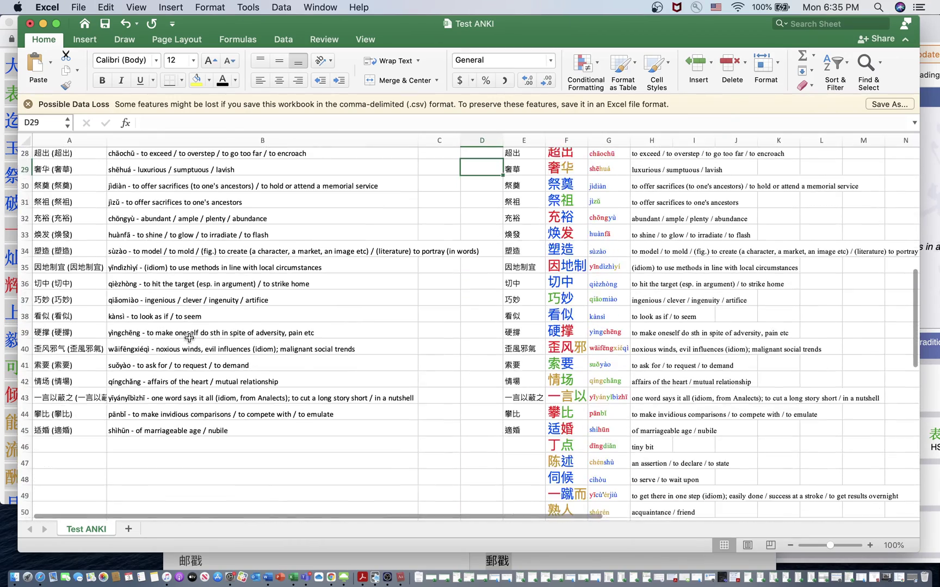
pyautogui.scroll(10, 189, 337)
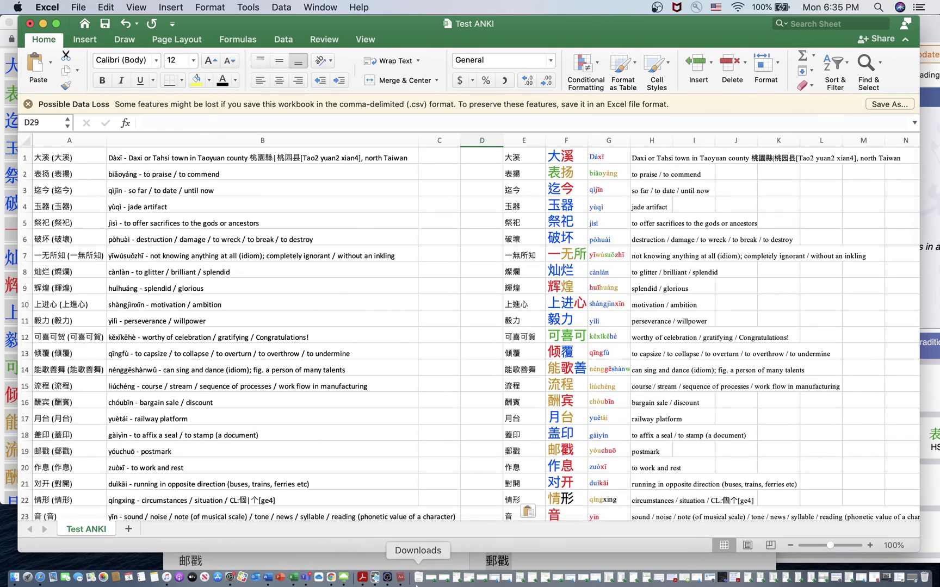
pyautogui.click(379, 577)
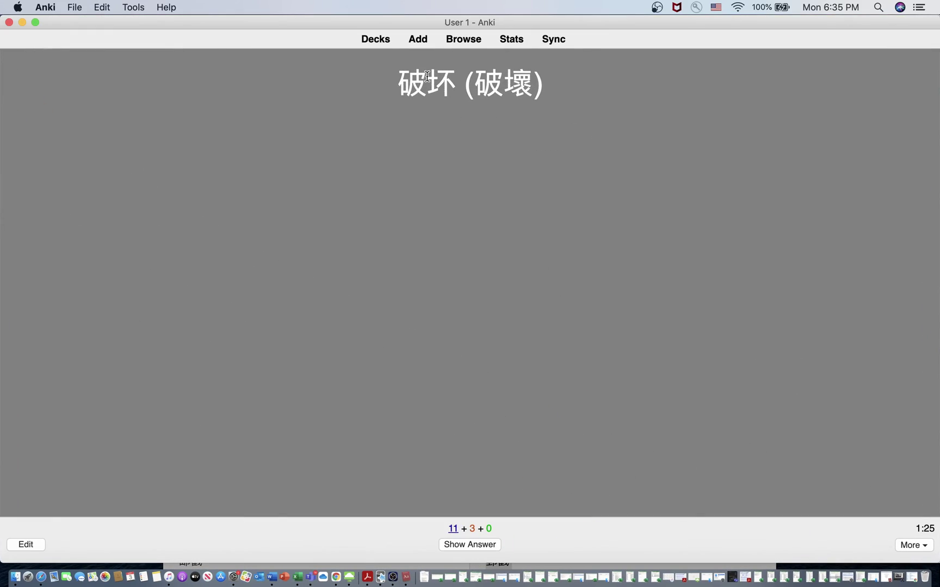
pyautogui.click(381, 42)
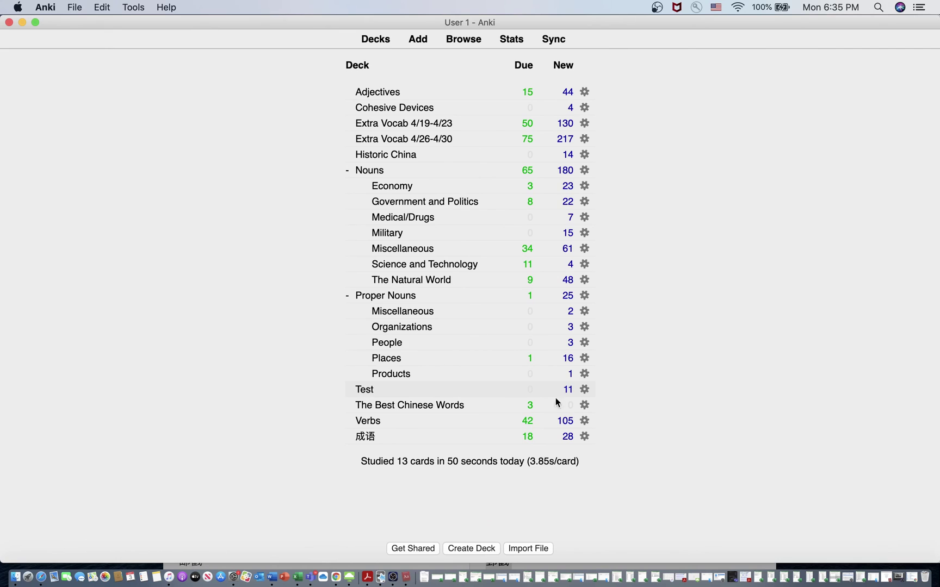
pyautogui.click(363, 390)
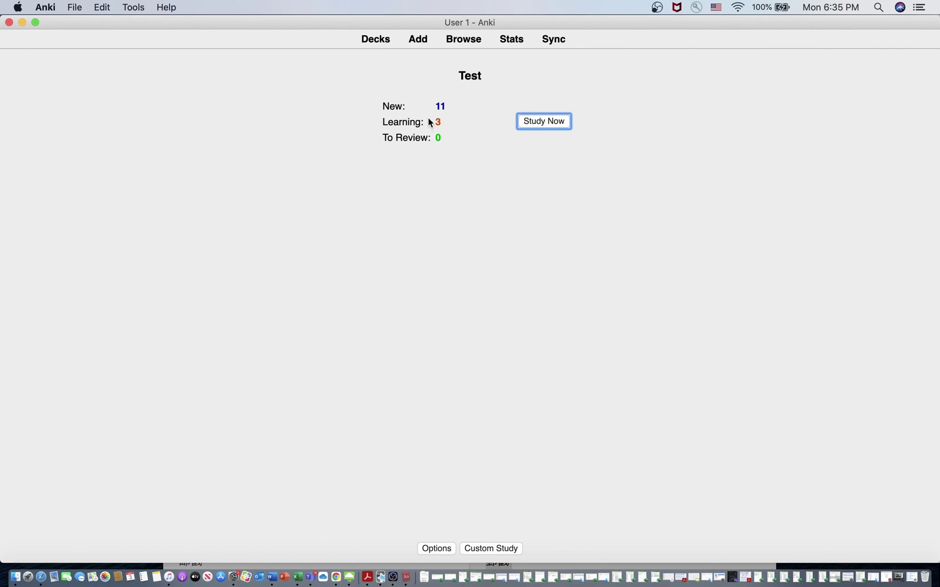
pyautogui.click(22, 22)
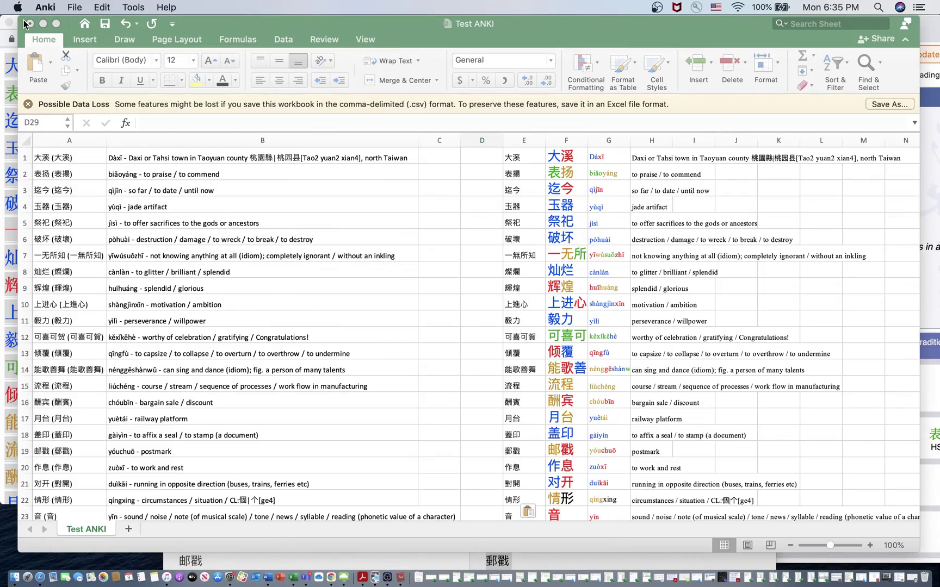
pyautogui.scroll(-5, 722, 423)
pyautogui.scroll(4, 722, 422)
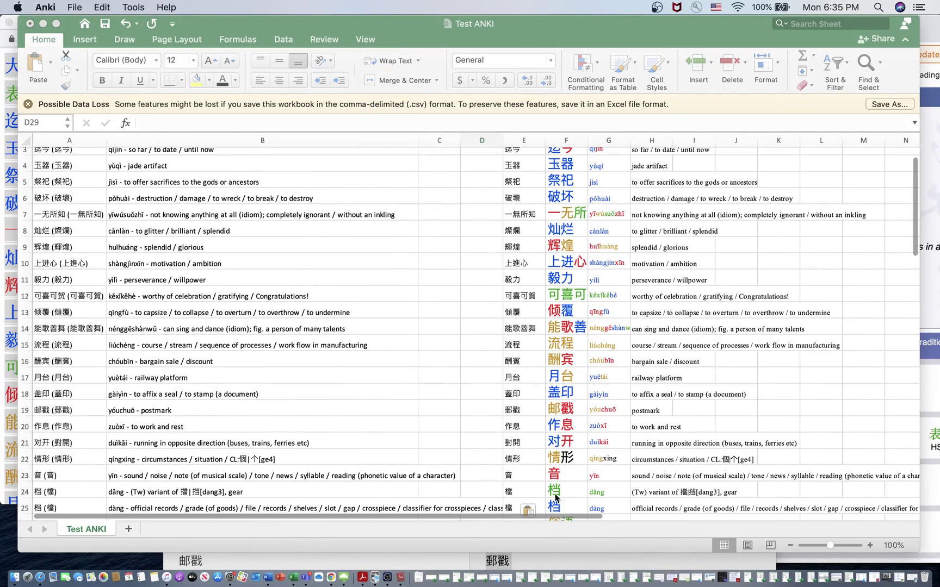
pyautogui.scroll(2, 305, 348)
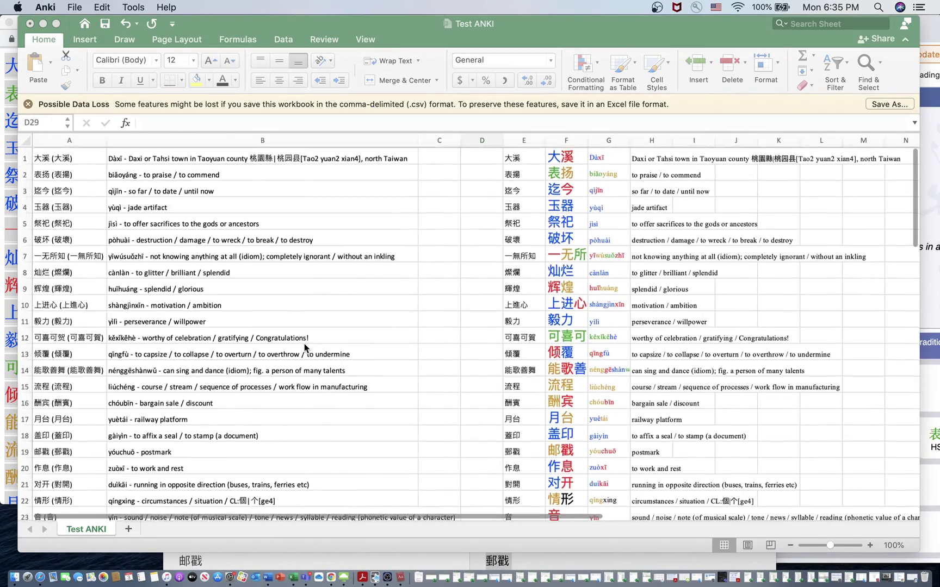
pyautogui.scroll(-5, 305, 344)
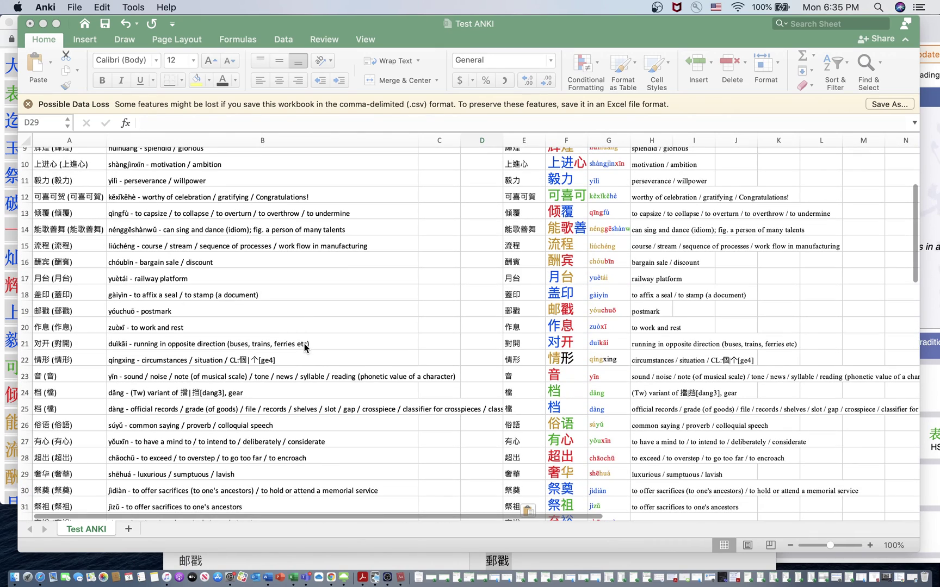